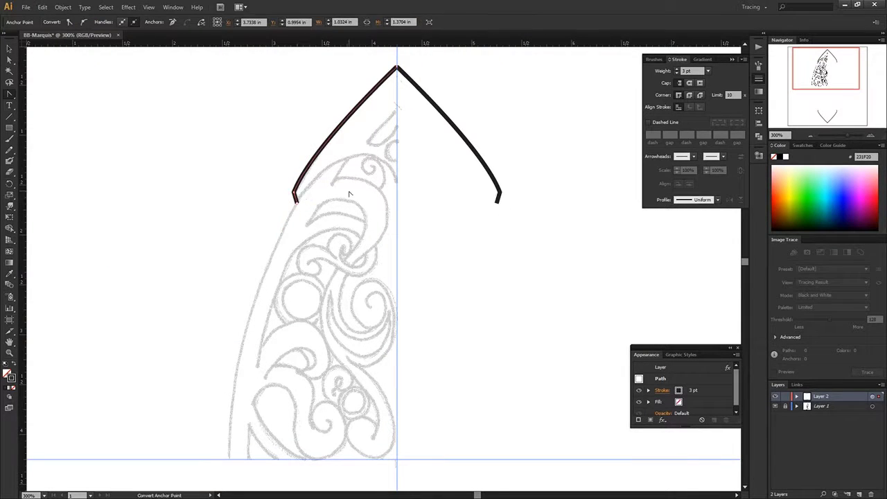
# Close the inner arch curve, try converting an outline anchor point, then zoom to the arch top
pyautogui.click(9, 93)
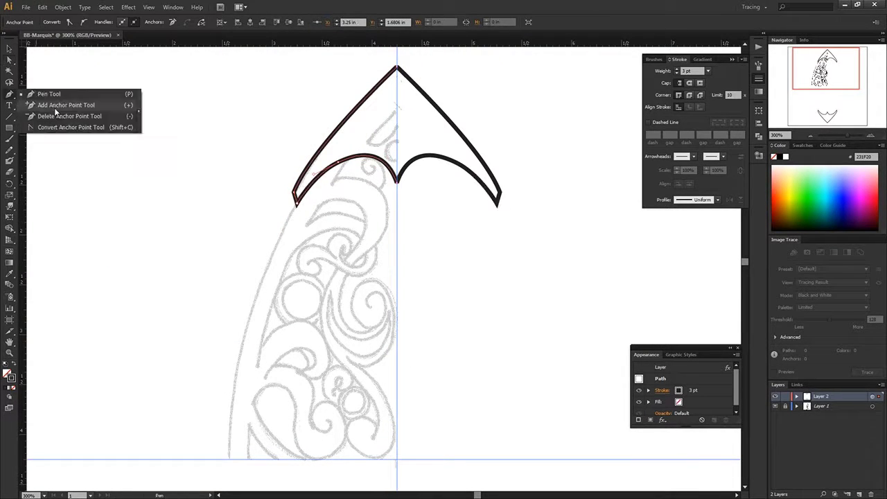
pyautogui.click(9, 61)
pyautogui.click(296, 200)
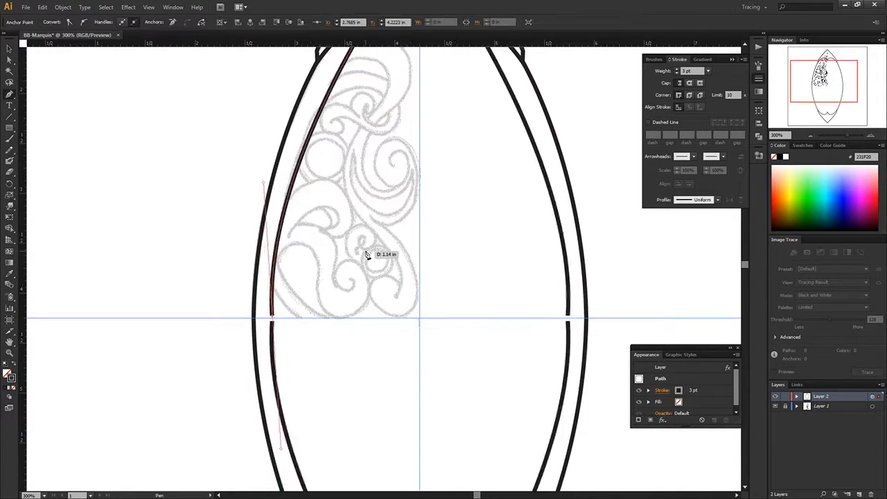
pyautogui.click(402, 135)
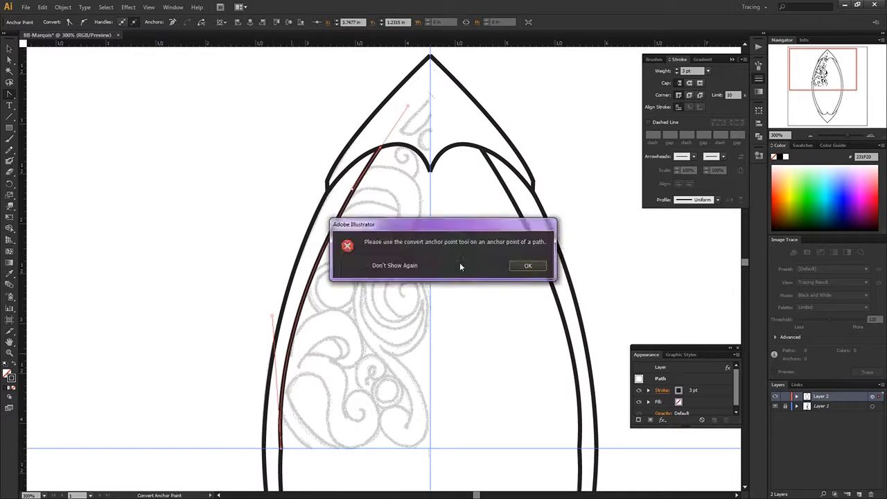
pyautogui.click(522, 266)
pyautogui.hotkey('ctrl', '+')
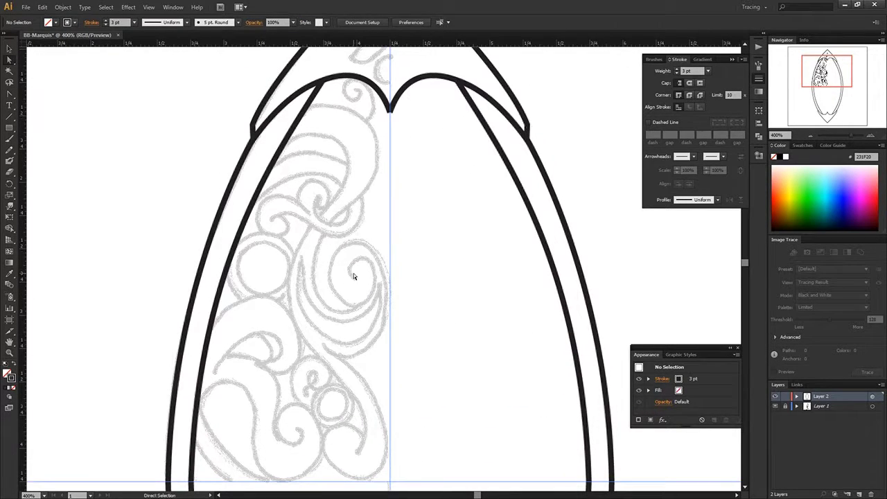
# Draw the left S-shaped koru swirl and taper it to a thin curled end
pyautogui.moveTo(323, 233); pyautogui.dragTo(312, 270)
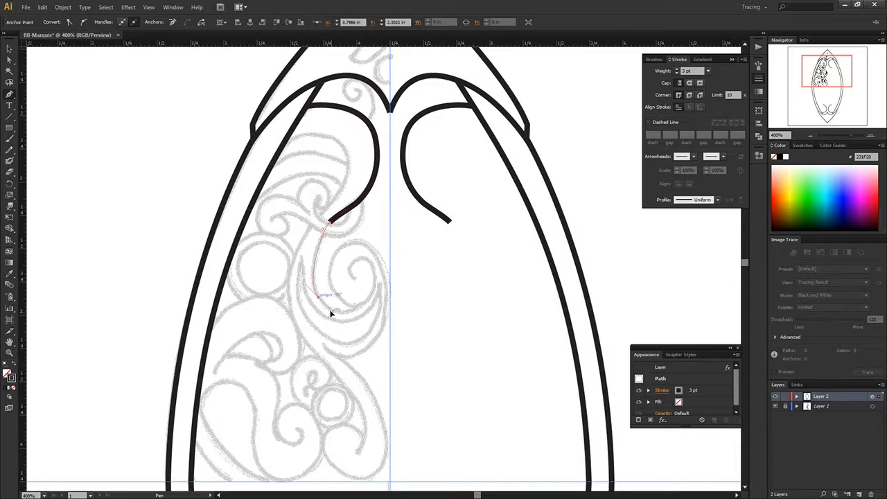
pyautogui.moveTo(350, 312)
pyautogui.mouseDown()
pyautogui.moveTo(370, 264)
pyautogui.moveTo(390, 299)
pyautogui.mouseUp()
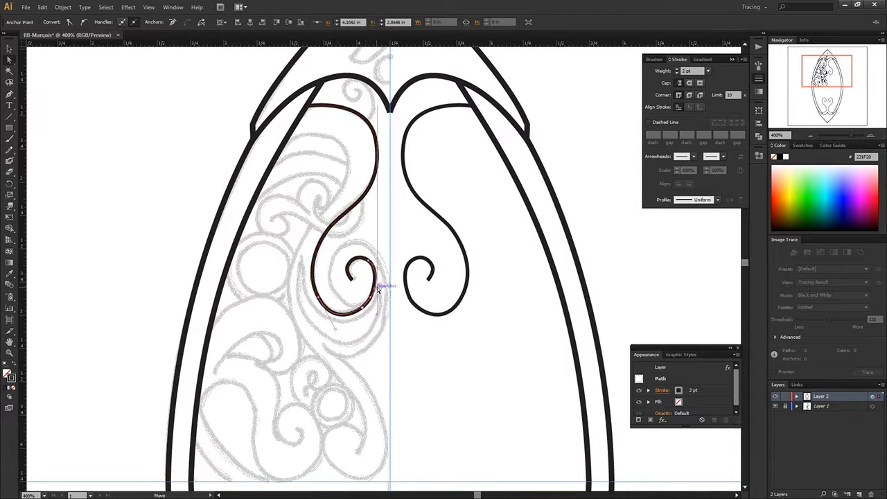
pyautogui.moveTo(376, 287); pyautogui.dragTo(356, 236)
pyautogui.hotkey('shift', 'w')
pyautogui.moveTo(367, 311); pyautogui.dragTo(330, 314)
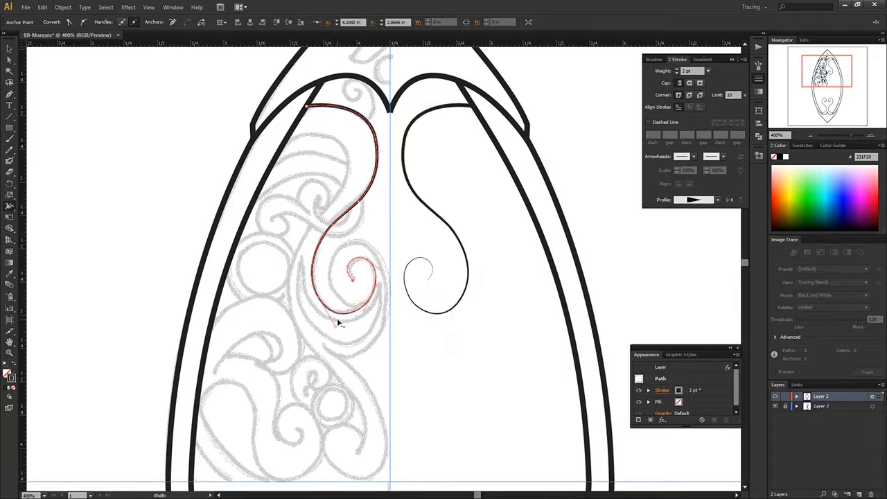
pyautogui.moveTo(375, 149)
pyautogui.mouseDown()
pyautogui.moveTo(386, 145)
pyautogui.moveTo(341, 185)
pyautogui.mouseUp()
pyautogui.press('v')
pyautogui.click(330, 131)
# Draw a long outer curve running alongside the left swirl
pyautogui.press('p')
pyautogui.click(279, 149)
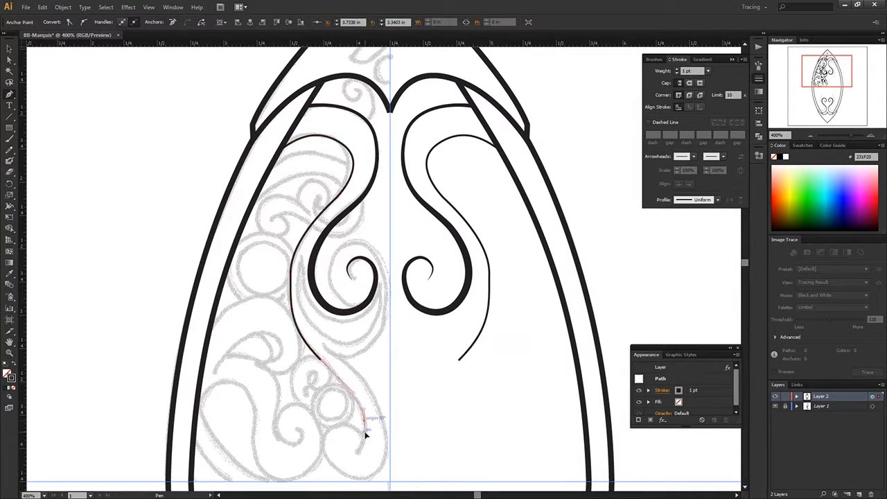
pyautogui.click(359, 452)
pyautogui.press('a')
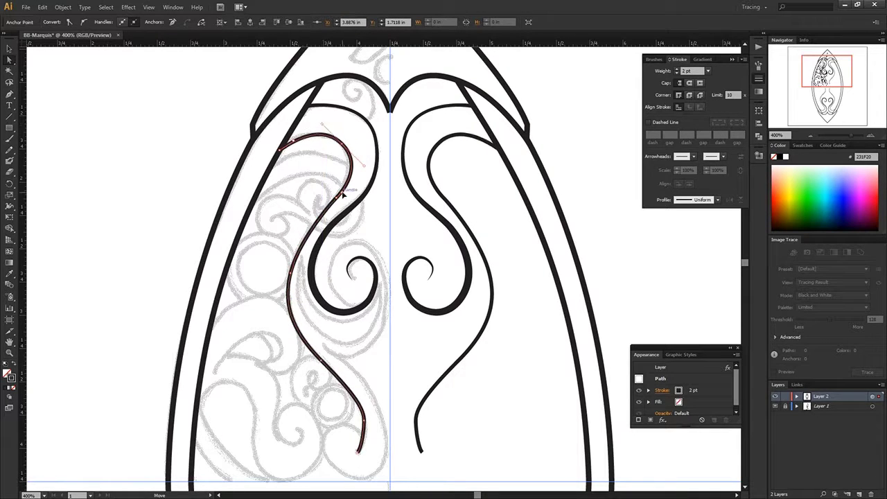
pyautogui.click(378, 395)
pyautogui.hotkey('shift', 'w')
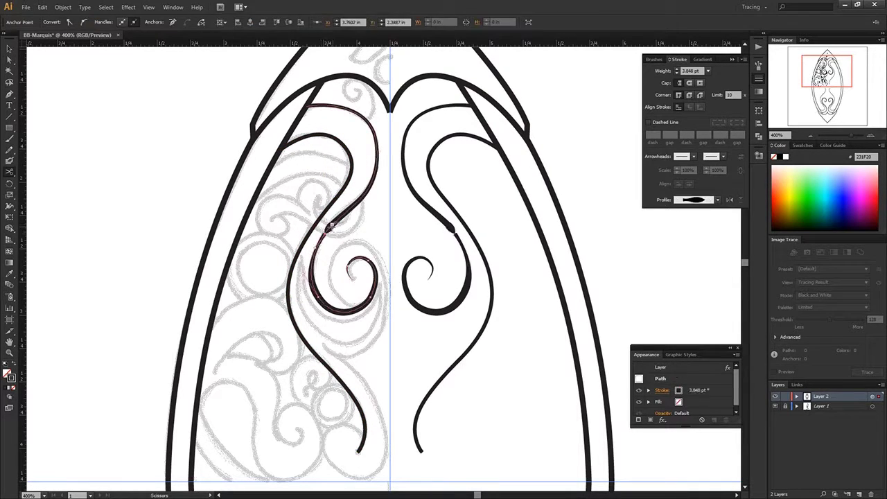
# Taper the long curve and draw a small inner spiral inside the left swirl
pyautogui.moveTo(320, 300); pyautogui.dragTo(317, 299)
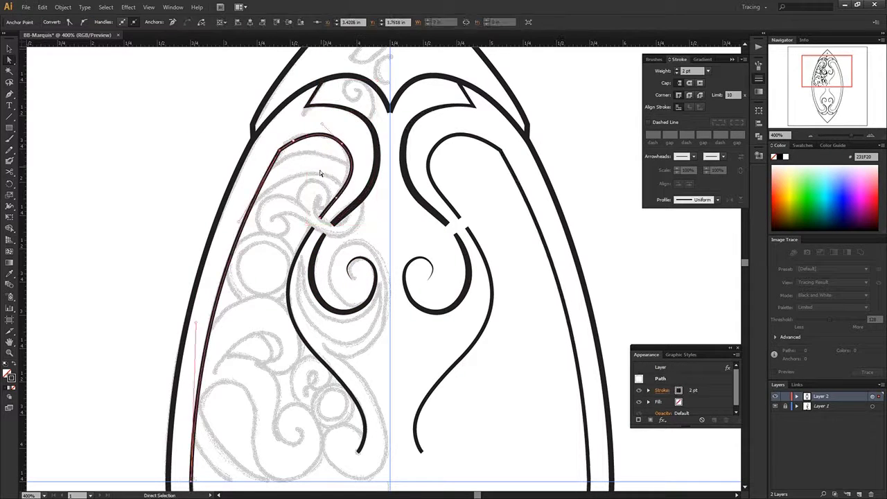
pyautogui.press('p')
pyautogui.scroll(-1, 318, 184)
pyautogui.click(346, 281)
pyautogui.moveTo(338, 216); pyautogui.dragTo(361, 218)
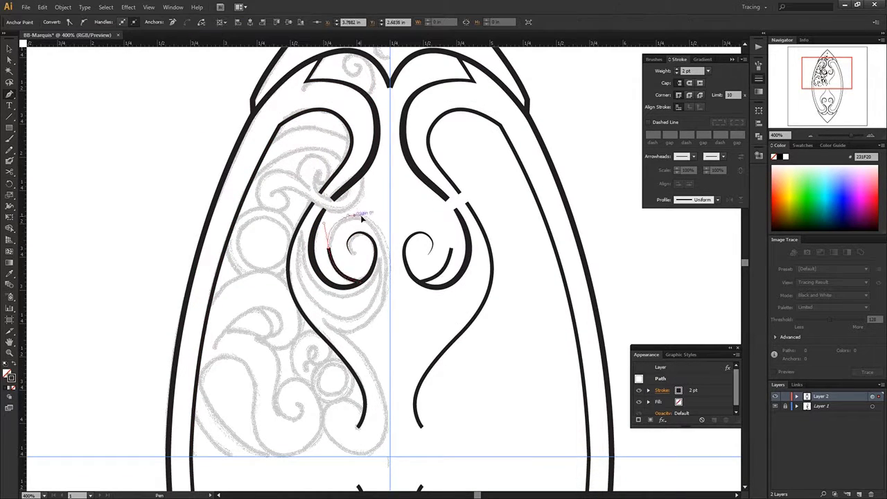
pyautogui.click(324, 326)
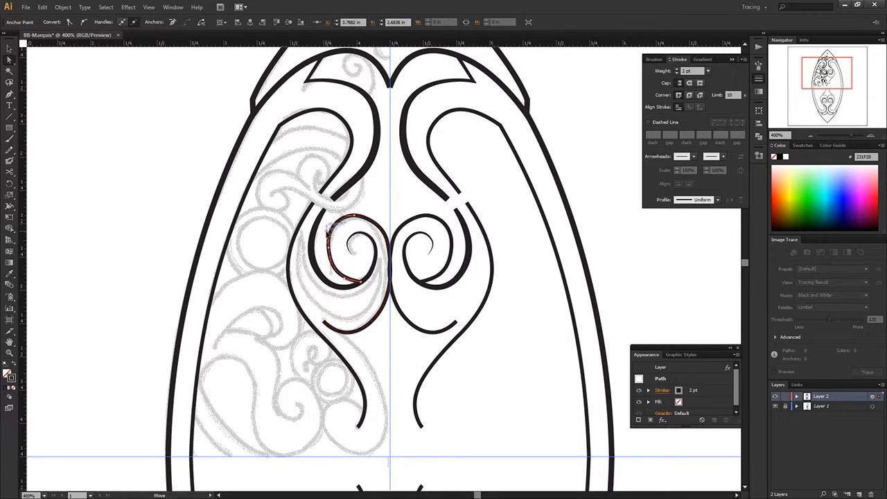
# Nudge the inner spiral into place near the centre line
pyautogui.click(349, 241)
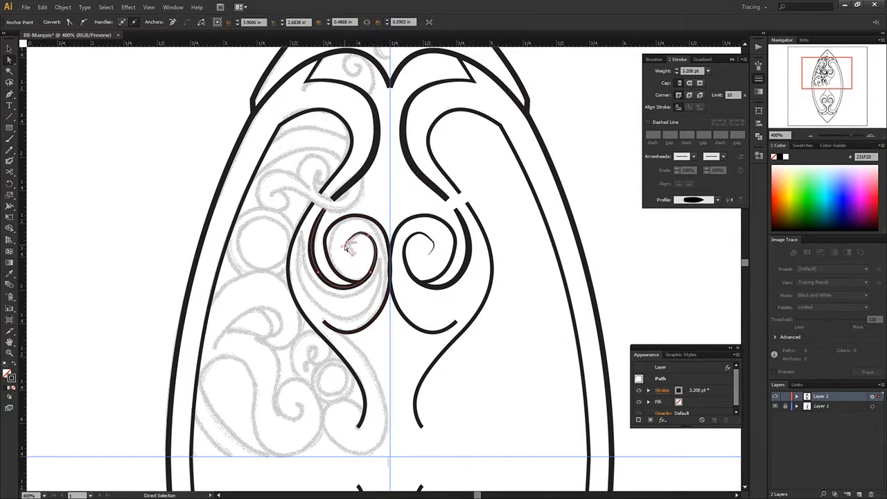
pyautogui.moveTo(348, 243); pyautogui.dragTo(343, 244)
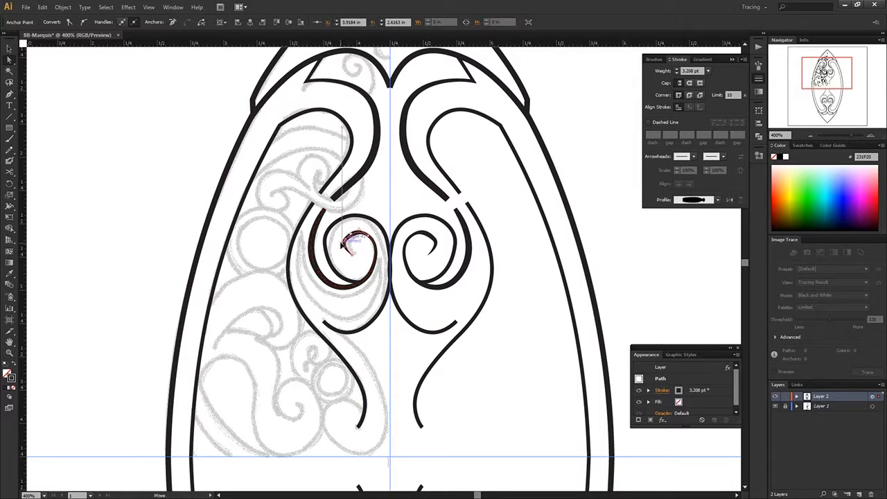
pyautogui.hotkey('shift', 'w')
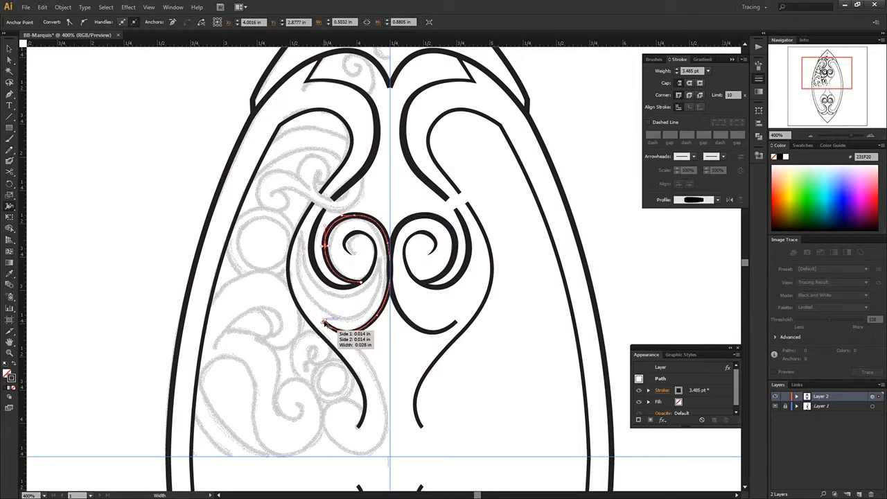
# Draw the lower hooked curve below the spiral and taper its width
pyautogui.press('p')
pyautogui.moveTo(356, 366); pyautogui.dragTo(358, 457)
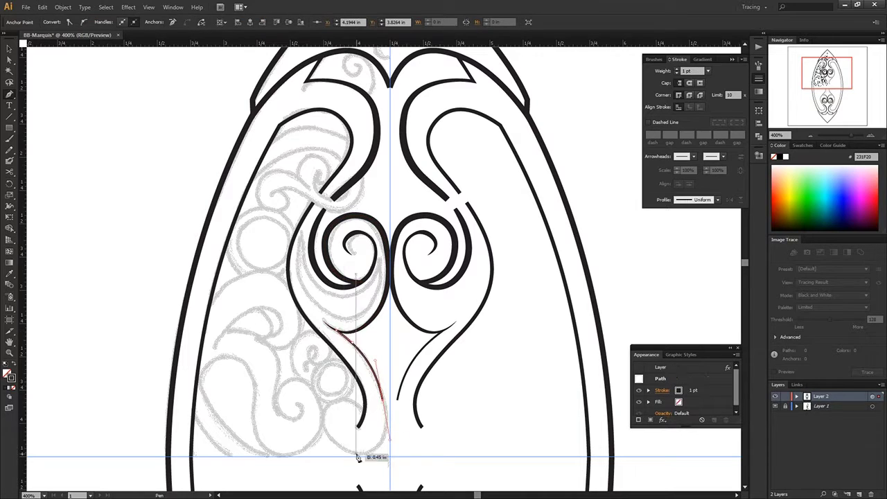
pyautogui.press('a')
pyautogui.click(330, 402)
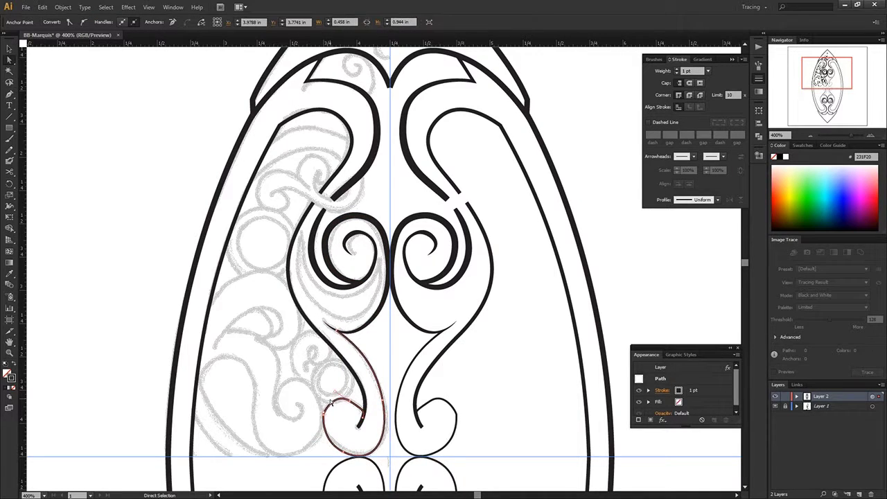
pyautogui.click(361, 386)
pyautogui.hotkey('shift', 'w')
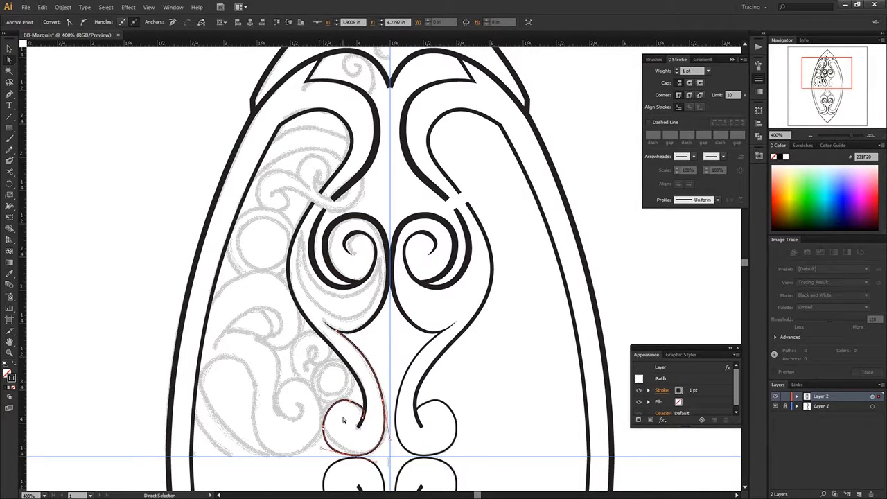
pyautogui.moveTo(352, 456); pyautogui.dragTo(328, 431)
# Zoom in on the hook's loop and thicken the stroke at its tip
pyautogui.press('a')
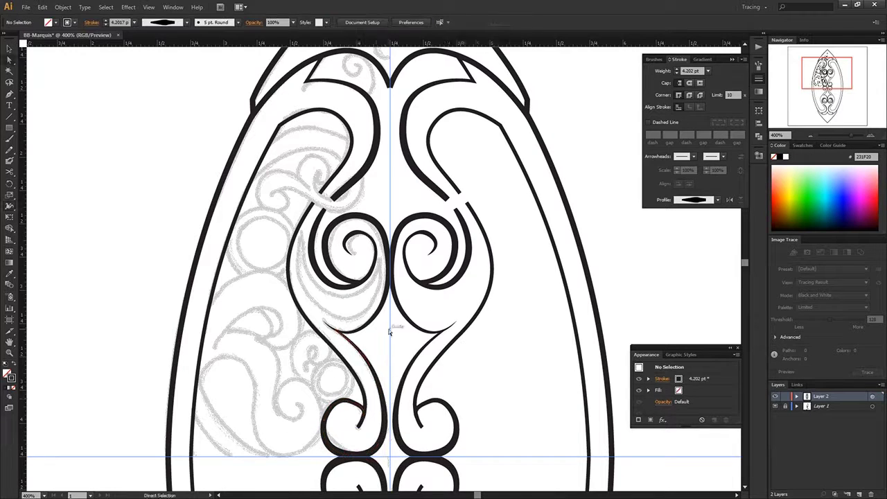
pyautogui.scroll(-3, 339, 396)
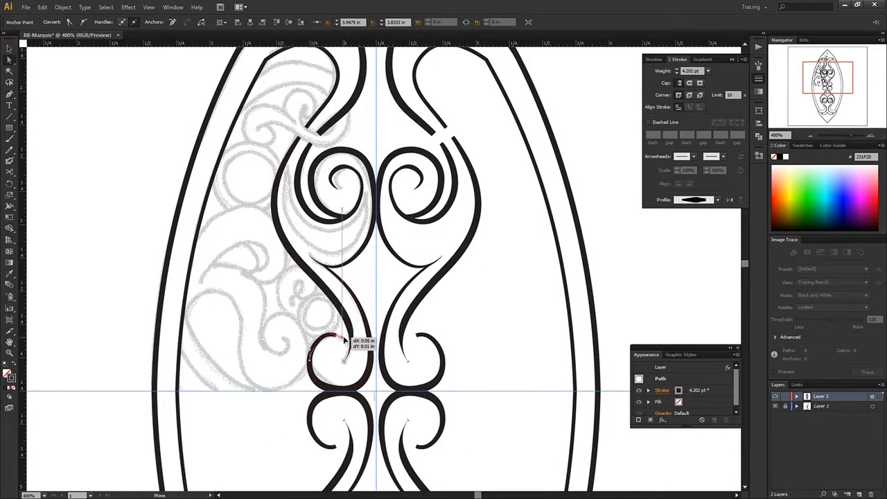
pyautogui.click(312, 359)
pyautogui.hotkey('ctrl', '=')
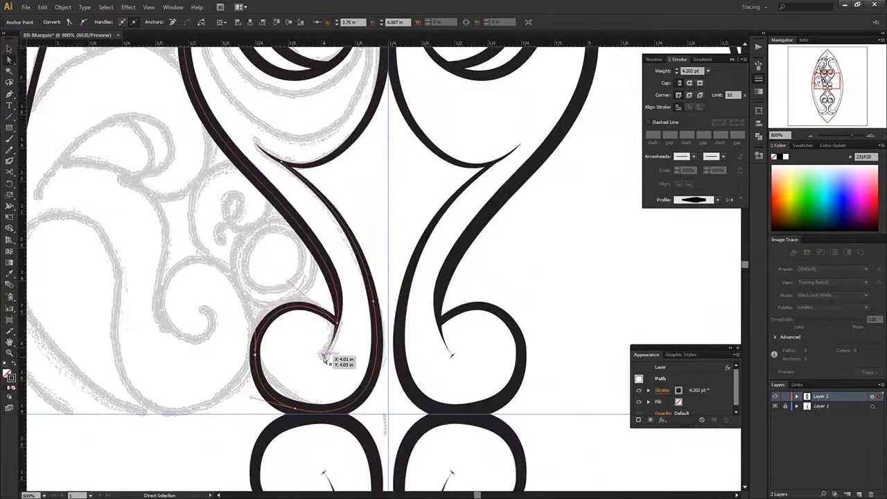
pyautogui.click(326, 357)
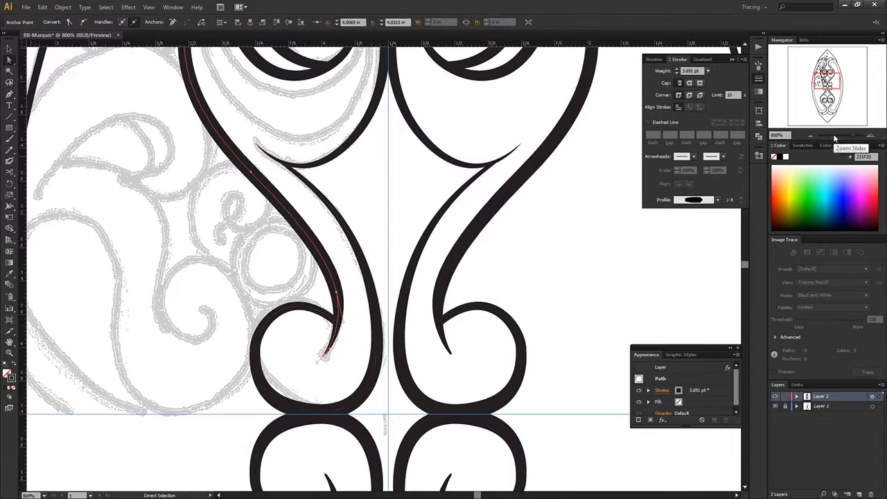
pyautogui.hotkey('ctrl', '=')
pyautogui.moveTo(311, 354); pyautogui.dragTo(306, 353)
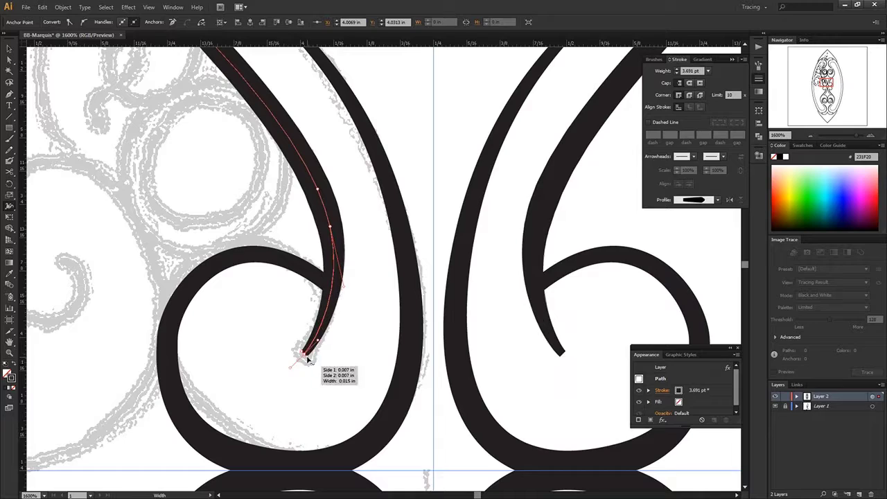
pyautogui.hotkey('ctrl', '-')
pyautogui.hotkey('ctrl', '-')
pyautogui.hotkey('ctrl', '-')
pyautogui.hotkey('ctrl', '=')
pyautogui.hotkey('ctrl', '=')
# Draw a curl curving over the left inner hook
pyautogui.press('p')
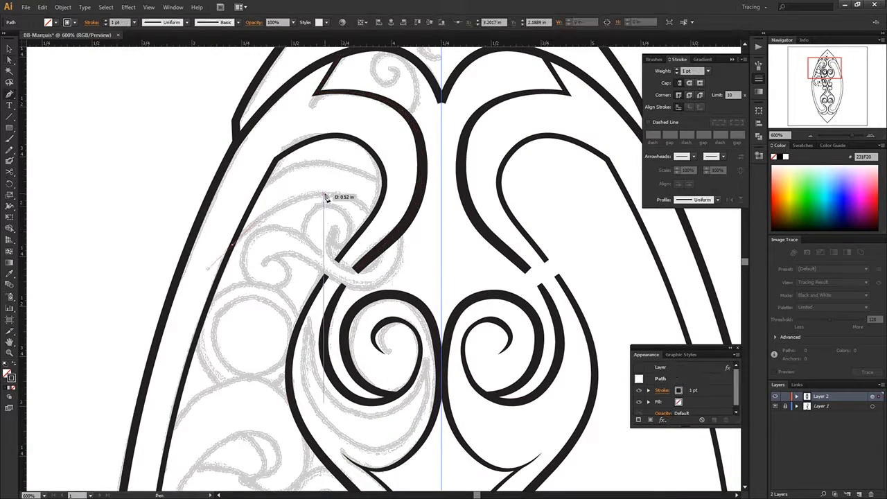
pyautogui.moveTo(322, 194)
pyautogui.mouseDown()
pyautogui.moveTo(376, 231)
pyautogui.moveTo(375, 221)
pyautogui.mouseUp()
pyautogui.moveTo(386, 272)
pyautogui.mouseDown()
pyautogui.moveTo(319, 228)
pyautogui.moveTo(327, 248)
pyautogui.mouseUp()
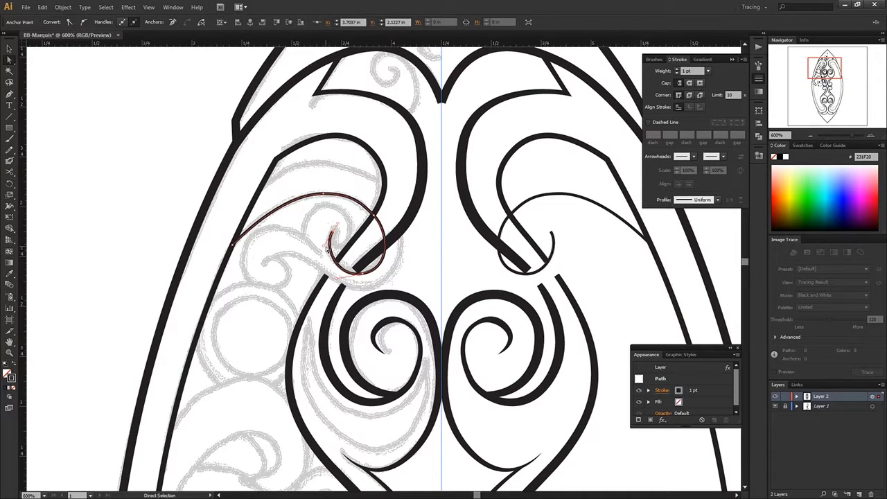
pyautogui.click(379, 227)
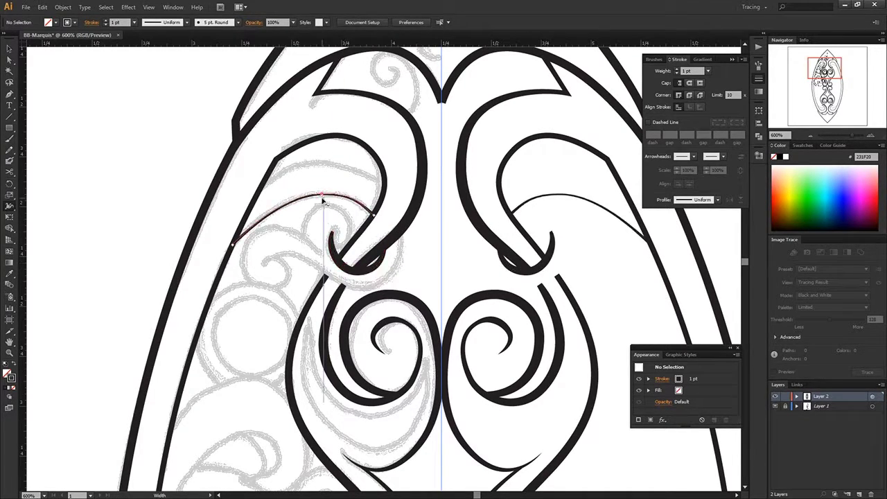
# Draw an arc over the loop that continues down toward the lower left
pyautogui.press('p')
pyautogui.click(267, 177)
pyautogui.moveTo(383, 183); pyautogui.dragTo(449, 221)
pyautogui.moveTo(390, 274); pyautogui.dragTo(429, 218)
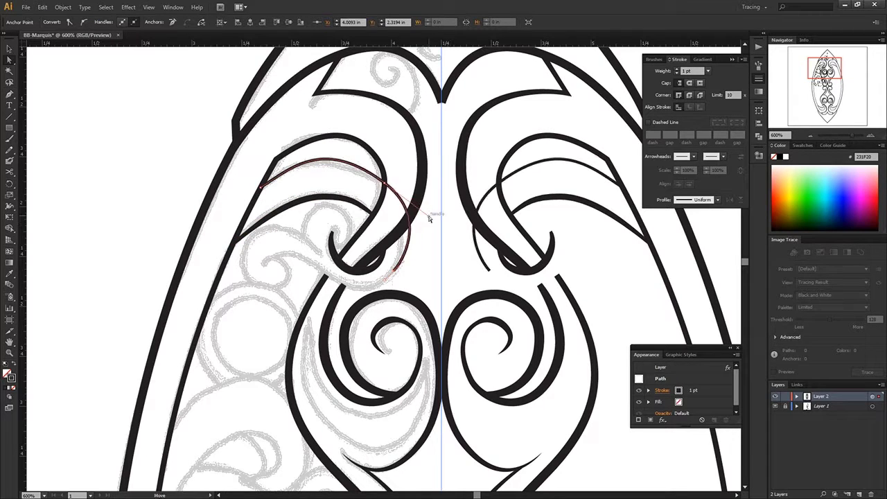
pyautogui.moveTo(266, 262); pyautogui.dragTo(244, 287)
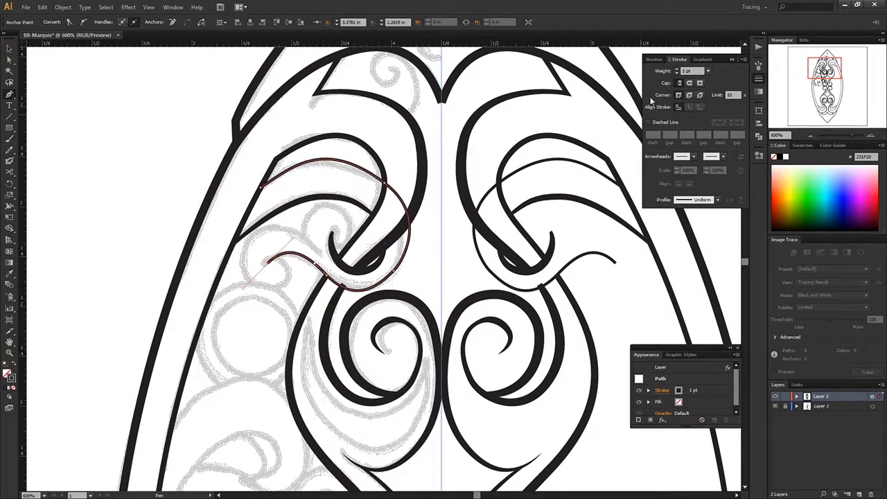
pyautogui.moveTo(382, 285); pyautogui.dragTo(361, 302)
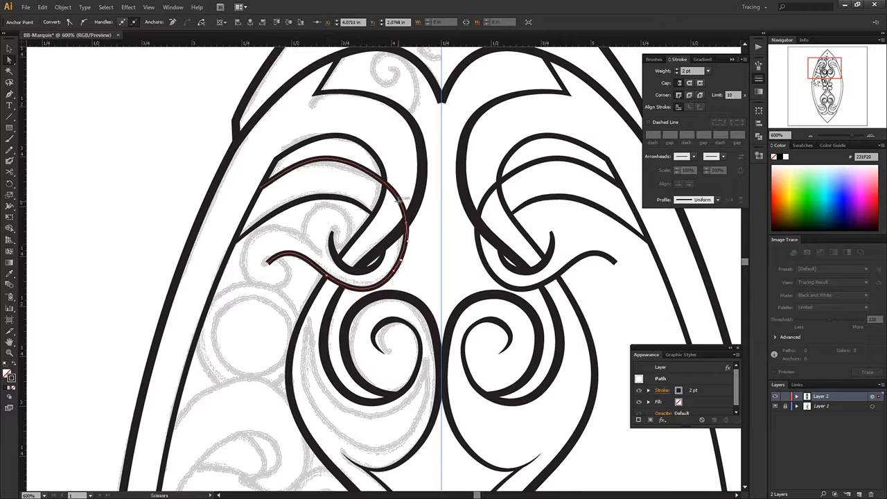
pyautogui.keyDown('ctrl'); pyautogui.click(420, 231); pyautogui.keyUp('ctrl')
pyautogui.hotkey('shift', 'w')
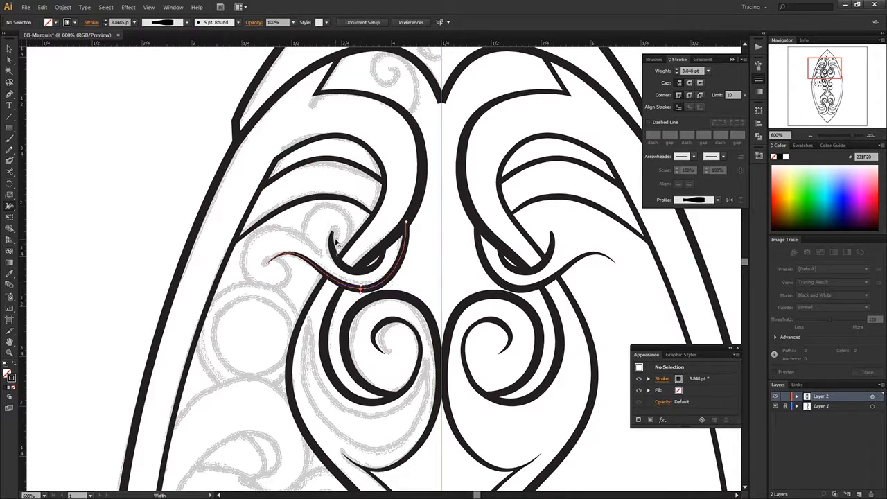
# Add a small tapered curl beside the left hook
pyautogui.press('p')
pyautogui.moveTo(280, 286); pyautogui.dragTo(242, 270)
pyautogui.moveTo(258, 234)
pyautogui.mouseDown()
pyautogui.moveTo(289, 232)
pyautogui.moveTo(284, 226)
pyautogui.mouseUp()
pyautogui.click(319, 253)
pyautogui.moveTo(280, 281)
pyautogui.mouseDown()
pyautogui.moveTo(251, 284)
pyautogui.moveTo(289, 287)
pyautogui.mouseUp()
pyautogui.hotkey('shift', 'w')
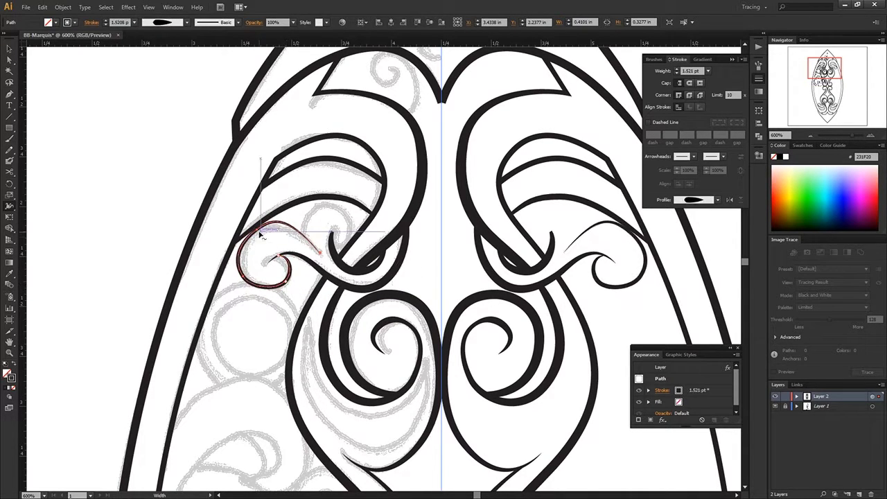
pyautogui.moveTo(280, 223); pyautogui.dragTo(268, 221)
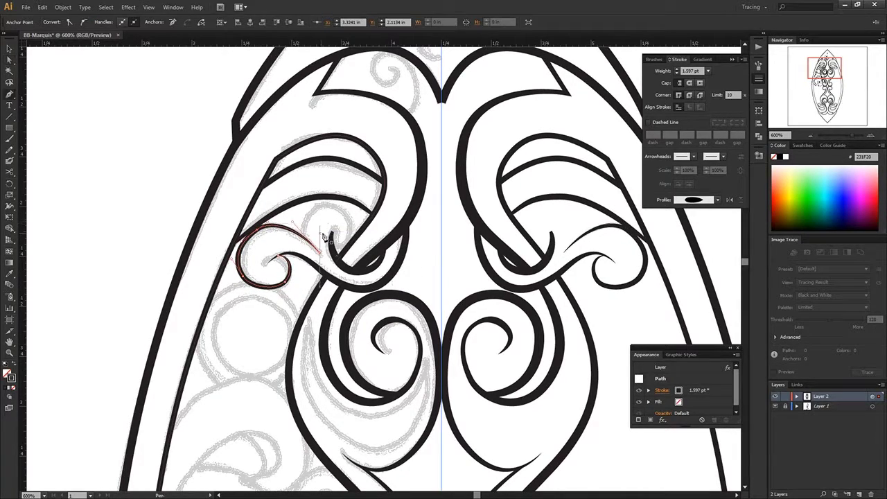
# Add a tapered arc over the upper loop
pyautogui.click(303, 239)
pyautogui.moveTo(348, 238)
pyautogui.mouseDown()
pyautogui.moveTo(333, 221)
pyautogui.moveTo(312, 235)
pyautogui.moveTo(362, 236)
pyautogui.mouseUp()
pyautogui.hotkey('shift', 'w')
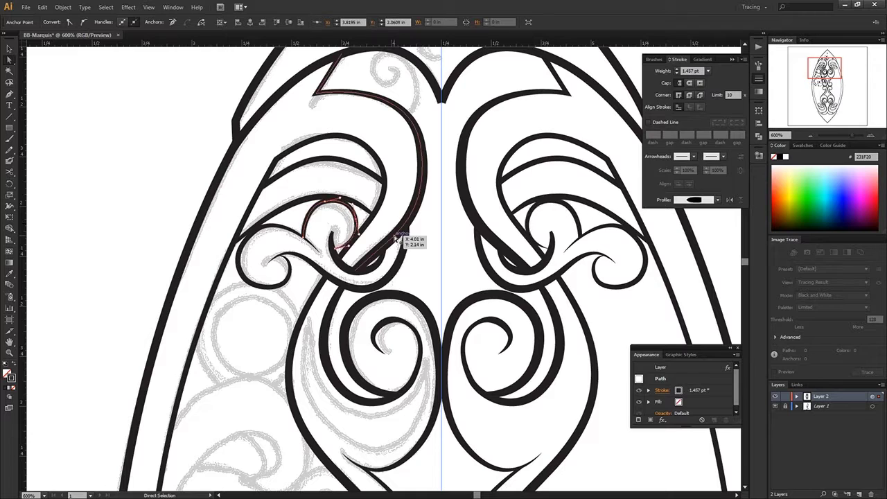
pyautogui.hotkey('ctrl', 'shift', 'a')
# Draw a ring circle beside the left scroll
pyautogui.scroll(-2, 318, 229)
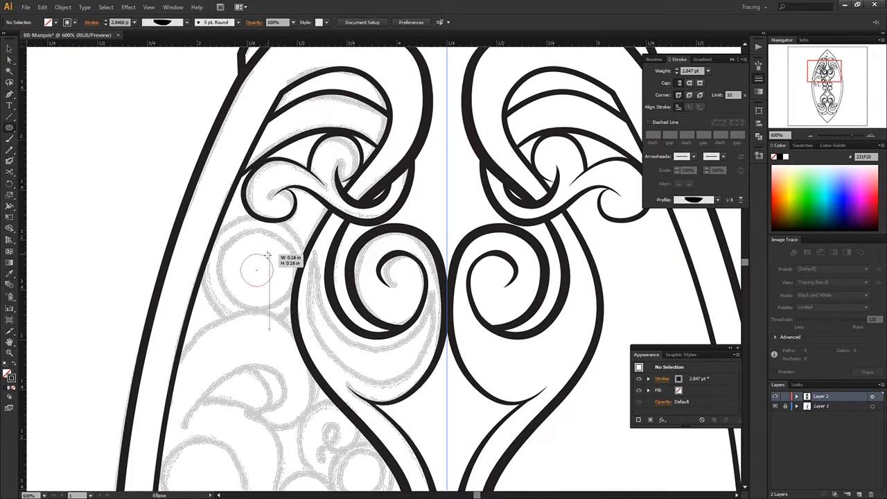
pyautogui.moveTo(267, 256); pyautogui.dragTo(221, 305)
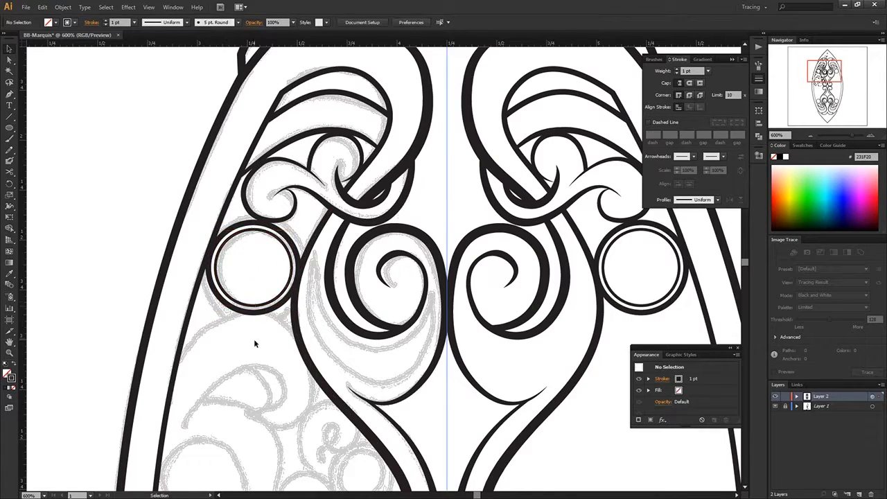
pyautogui.scroll(3, 253, 339)
pyautogui.hotkey('ctrl', 'shift', 'a')
pyautogui.click(252, 198)
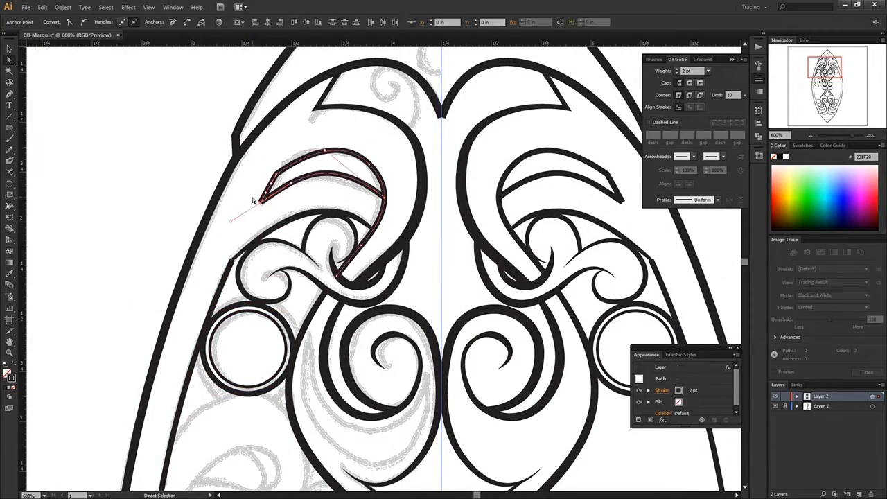
pyautogui.scroll(-5, 235, 243)
# Draw a closed crescent by the left swirl and widen it into a thick shape
pyautogui.click(337, 155)
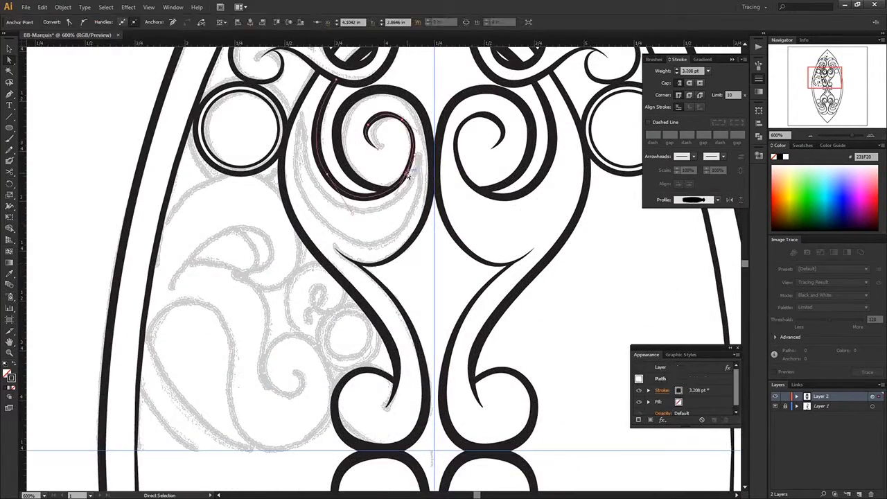
pyautogui.press('p')
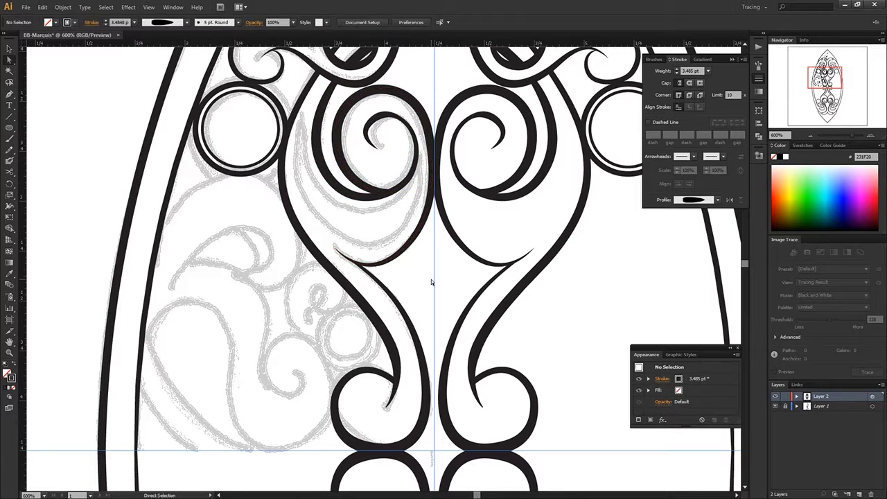
pyautogui.scroll(2, 431, 279)
pyautogui.moveTo(298, 169); pyautogui.dragTo(297, 190)
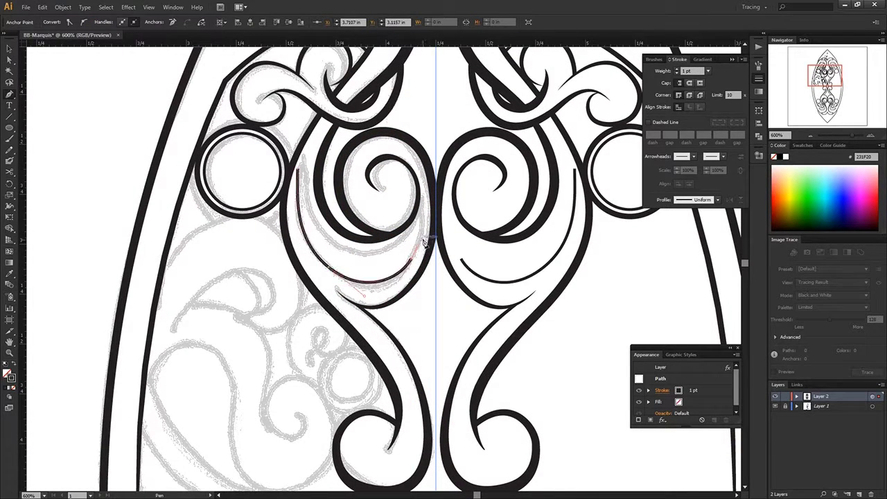
pyautogui.moveTo(357, 255); pyautogui.dragTo(389, 262)
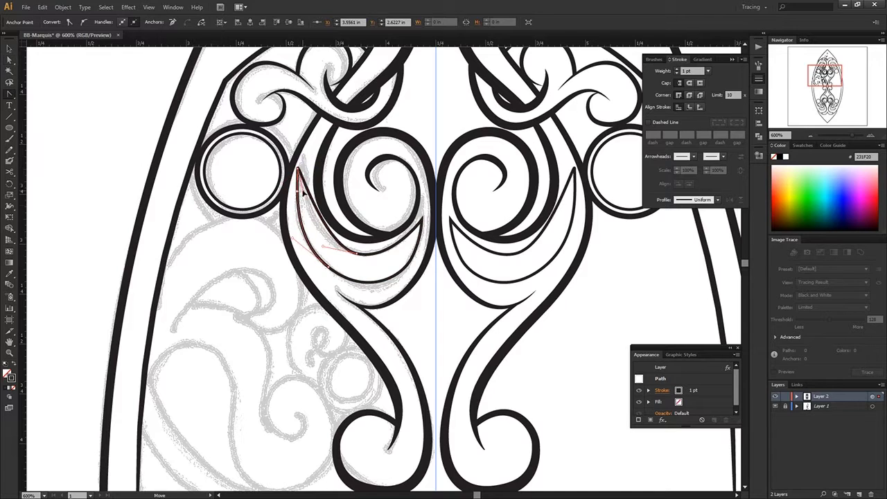
pyautogui.click(298, 169)
pyautogui.press('a')
pyautogui.moveTo(357, 254); pyautogui.dragTo(423, 222)
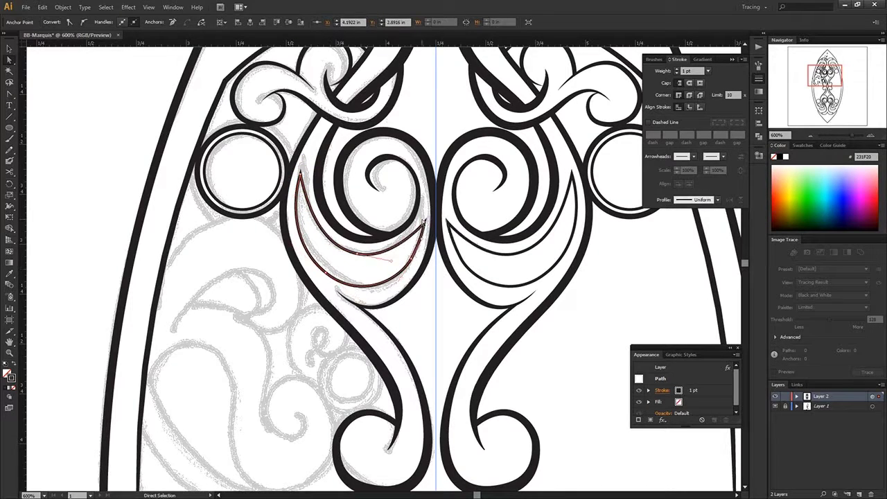
pyautogui.hotkey('shift', 'w')
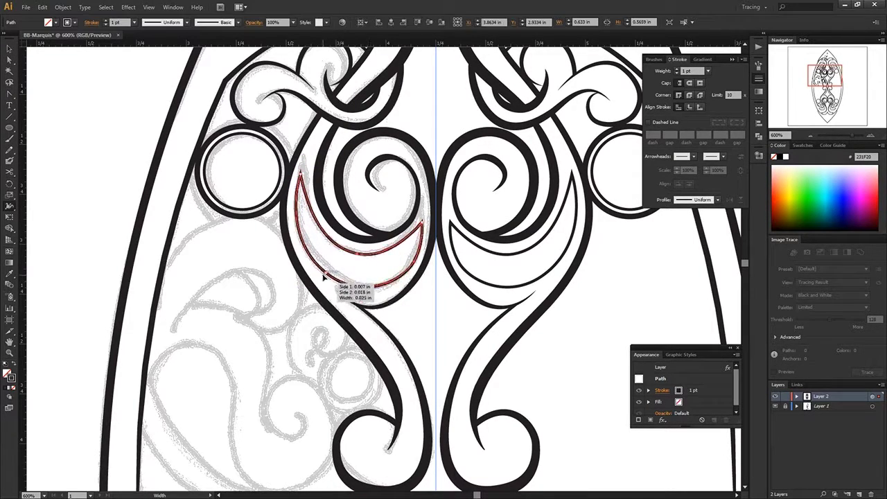
pyautogui.moveTo(323, 276); pyautogui.dragTo(357, 254)
# Add a small ring circle beside the lower scroll
pyautogui.moveTo(397, 284); pyautogui.dragTo(405, 286)
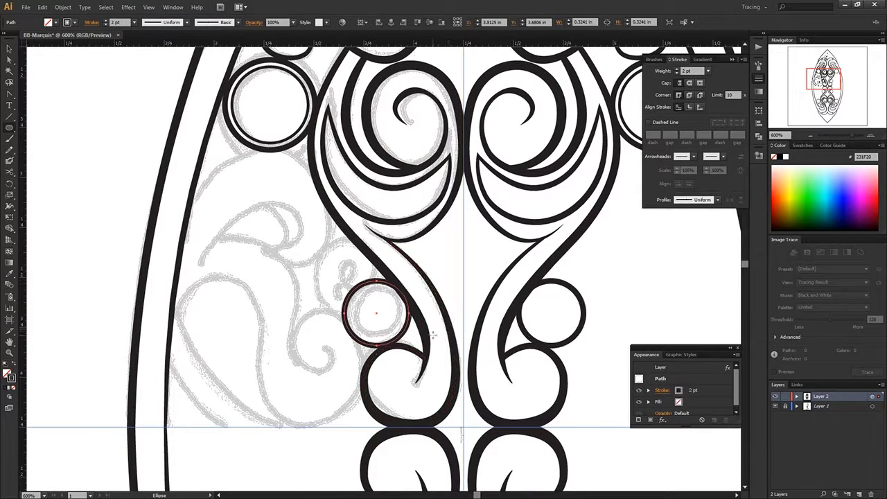
pyautogui.press('a')
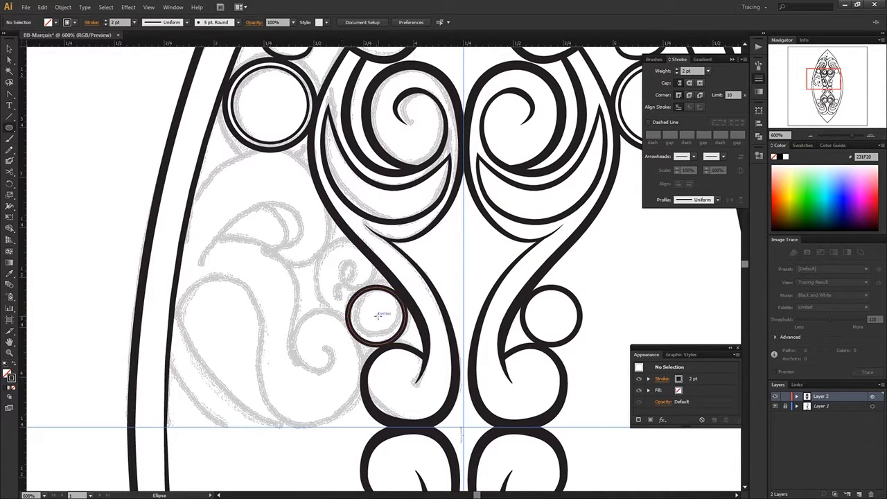
pyautogui.moveTo(377, 316); pyautogui.dragTo(379, 316)
# Draw the left hooked curve arching over and extending down to the lower left
pyautogui.press('p')
pyautogui.click(191, 208)
pyautogui.moveTo(274, 149); pyautogui.dragTo(333, 147)
pyautogui.moveTo(326, 211); pyautogui.dragTo(342, 205)
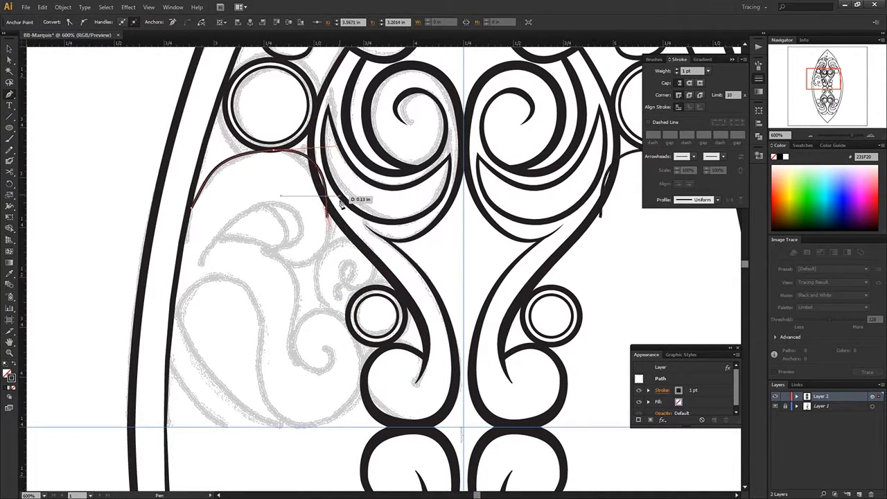
pyautogui.press('a')
pyautogui.click(211, 176)
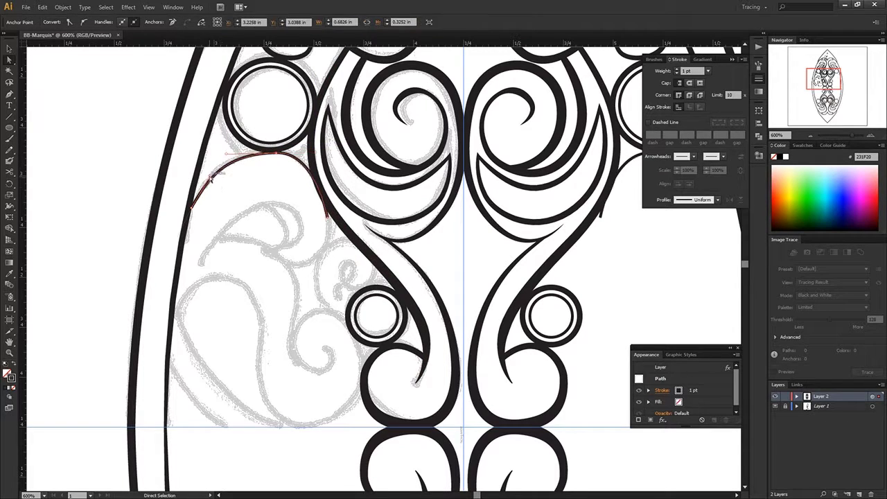
pyautogui.moveTo(212, 177); pyautogui.dragTo(164, 194)
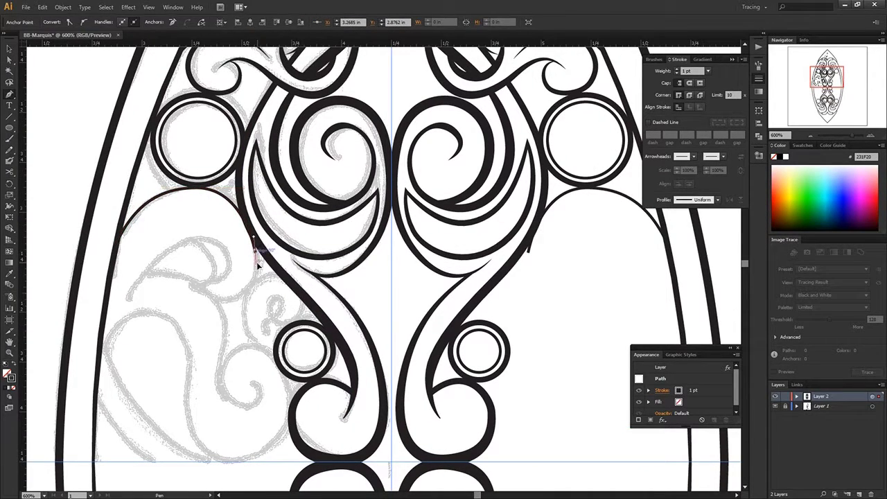
pyautogui.moveTo(193, 285); pyautogui.dragTo(236, 265)
pyautogui.moveTo(129, 299); pyautogui.dragTo(115, 317)
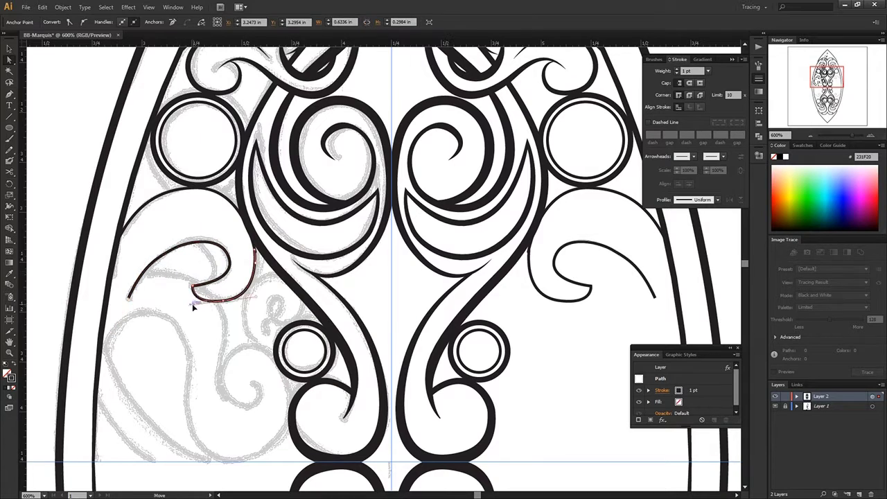
# Reshape the curve's lower loop and widen its middle into a tapering stroke
pyautogui.press('a')
pyautogui.click(257, 244)
pyautogui.moveTo(257, 277); pyautogui.dragTo(257, 298)
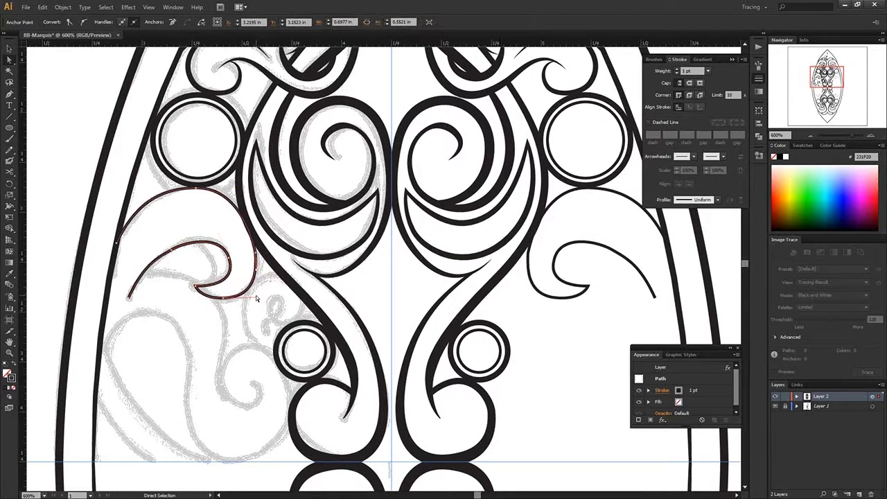
pyautogui.hotkey('shift', 'w')
pyautogui.moveTo(186, 250); pyautogui.dragTo(182, 239)
pyautogui.moveTo(256, 250); pyautogui.dragTo(260, 248)
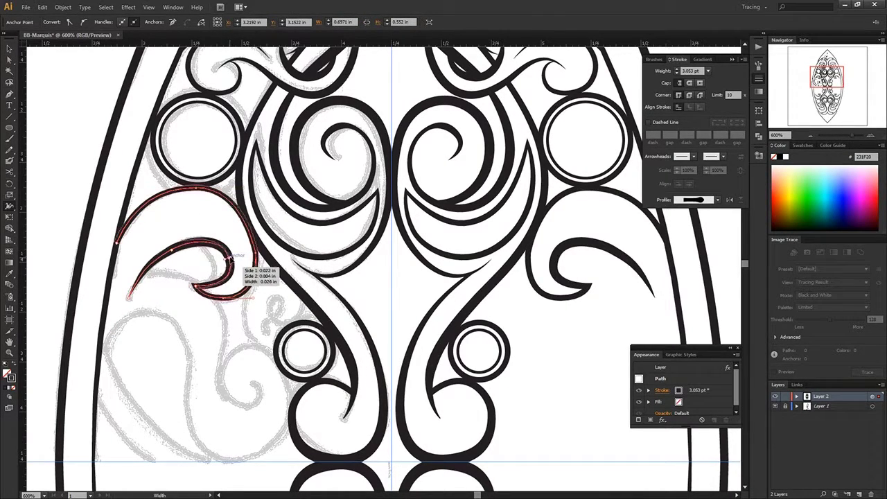
pyautogui.press('a')
pyautogui.click(215, 257)
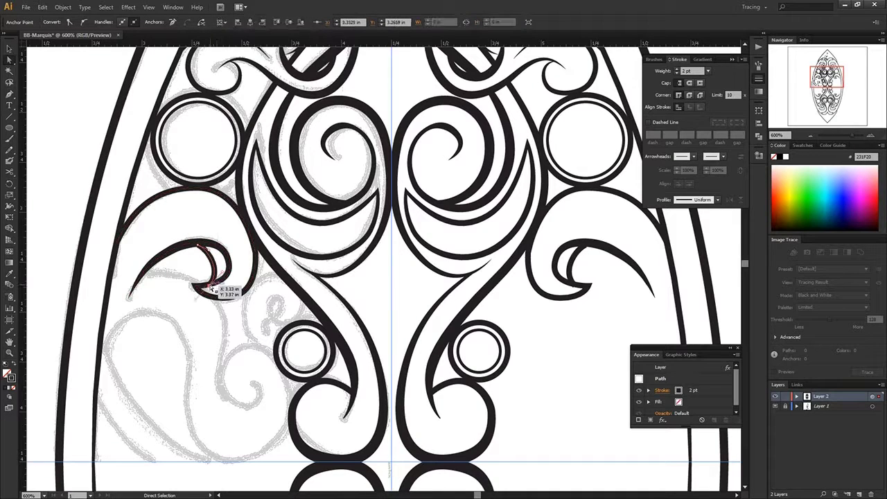
pyautogui.click(172, 260)
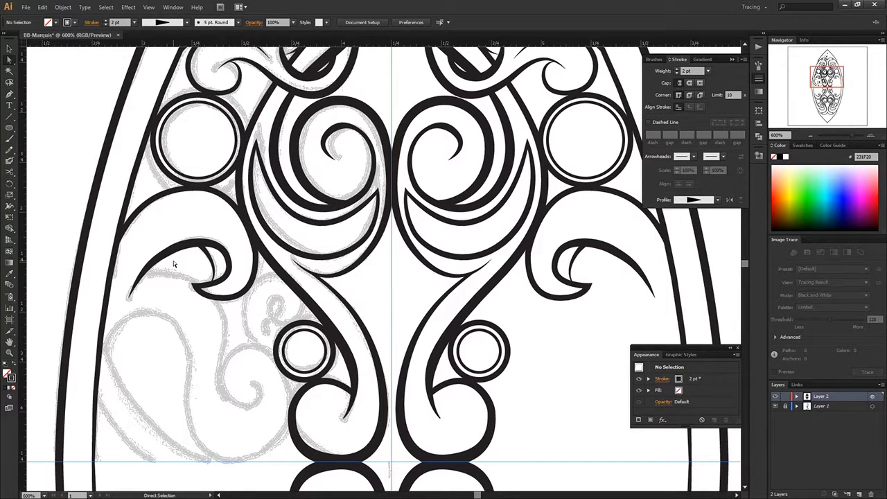
# Draw a thin stroke dropping from the hook into a small curl
pyautogui.press('p')
pyautogui.moveTo(174, 260); pyautogui.dragTo(196, 222)
pyautogui.click(170, 234)
pyautogui.moveTo(251, 358); pyautogui.dragTo(286, 335)
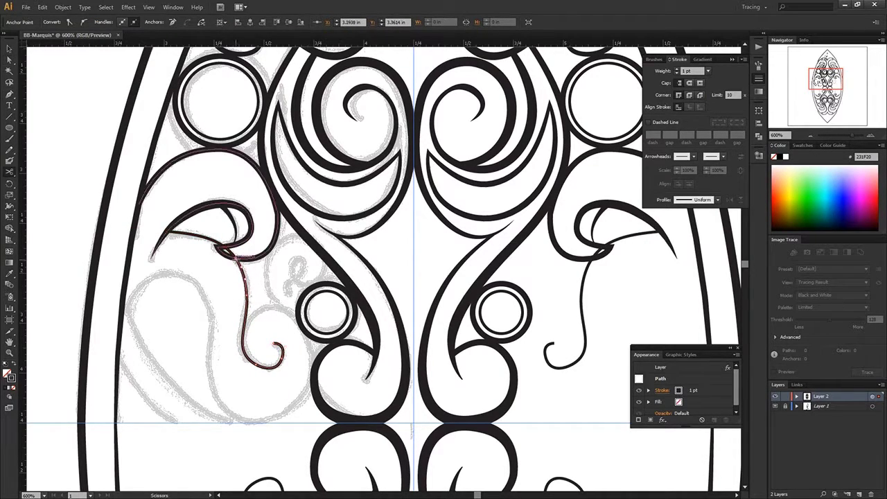
pyautogui.keyDown('ctrl'); pyautogui.click(235, 258); pyautogui.keyUp('ctrl')
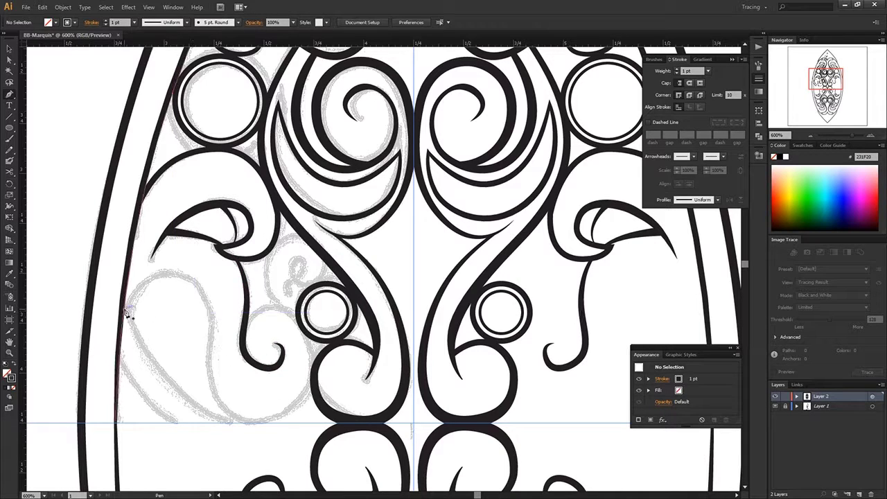
# Draw the closed teardrop loop in the lower left, curling up its right side
pyautogui.click(226, 422)
pyautogui.moveTo(169, 273); pyautogui.dragTo(174, 280)
pyautogui.moveTo(211, 326); pyautogui.dragTo(224, 377)
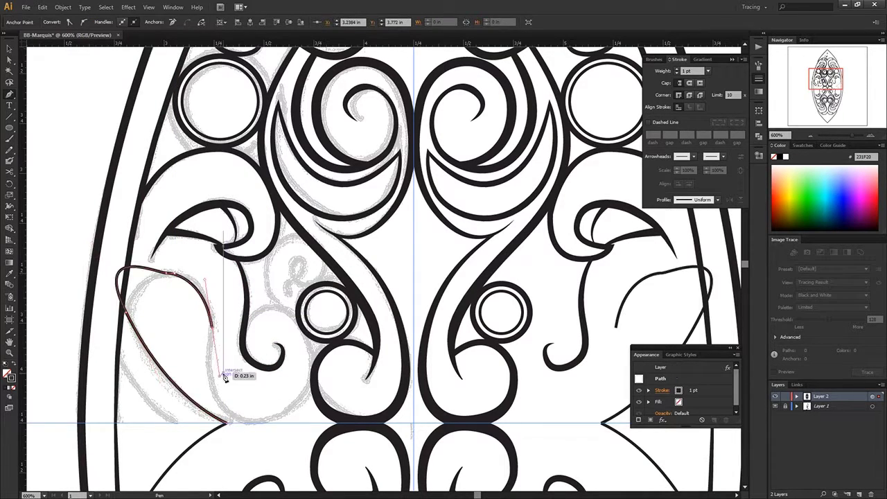
pyautogui.moveTo(226, 421); pyautogui.dragTo(201, 464)
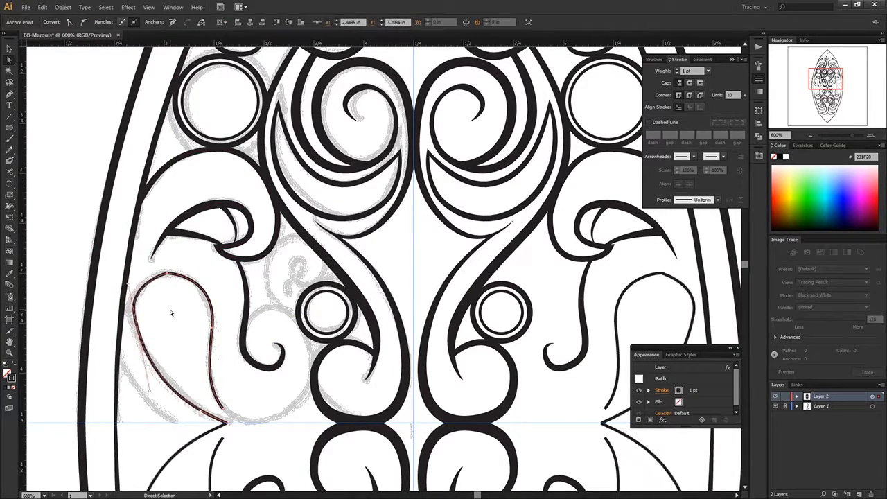
pyautogui.moveTo(227, 420); pyautogui.dragTo(323, 390)
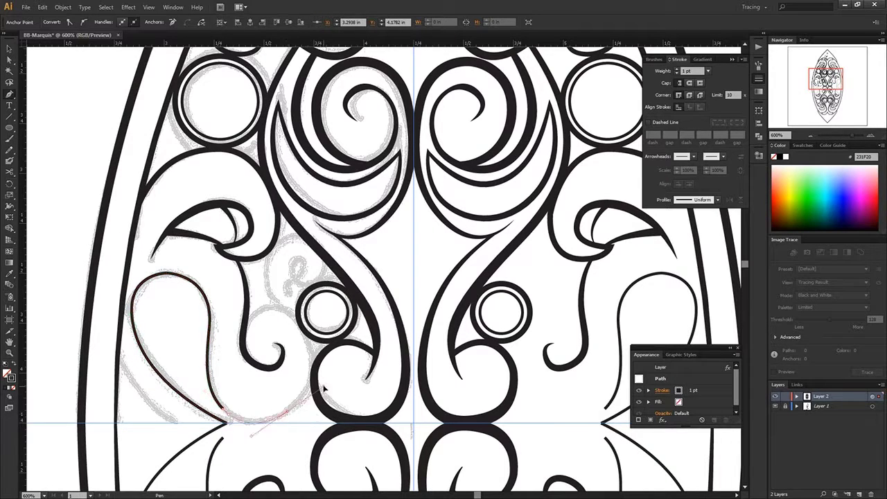
pyautogui.moveTo(244, 323); pyautogui.dragTo(298, 312)
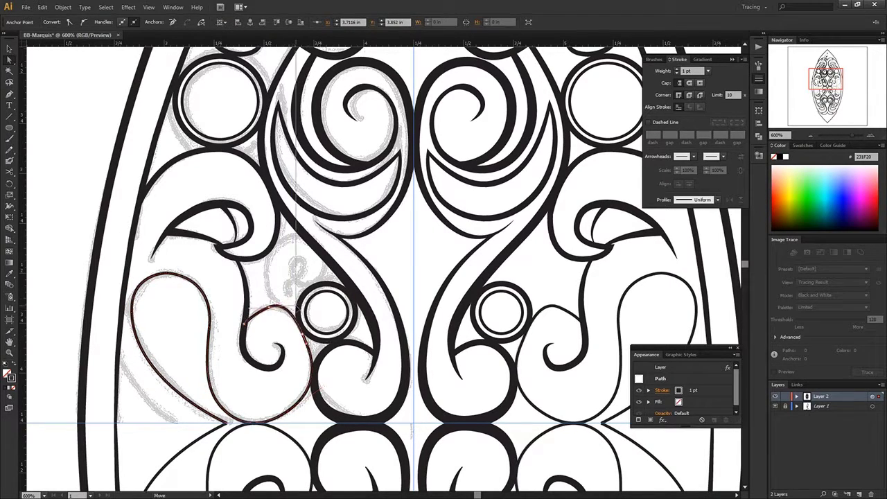
pyautogui.click(298, 416)
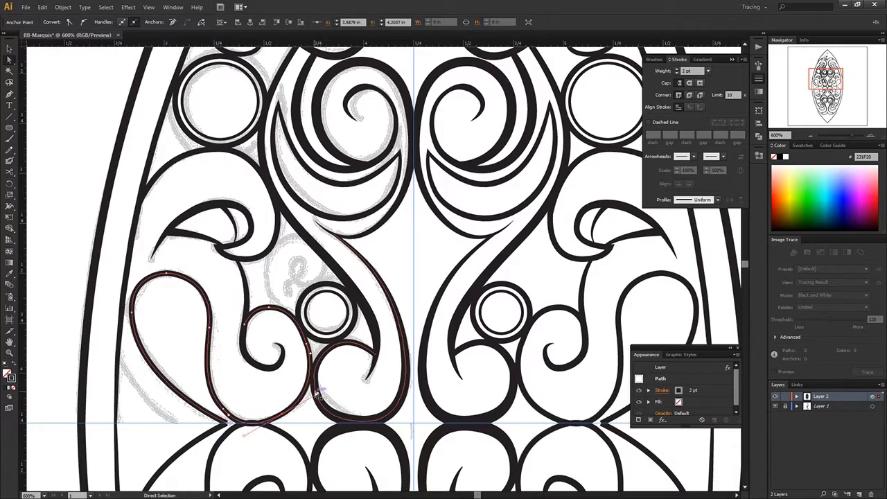
# Widen the teardrop loop into a thick tapering stroke, then zoom out
pyautogui.hotkey('shift', 'w')
pyautogui.moveTo(305, 412); pyautogui.dragTo(246, 340)
pyautogui.scroll(-3, 205, 286)
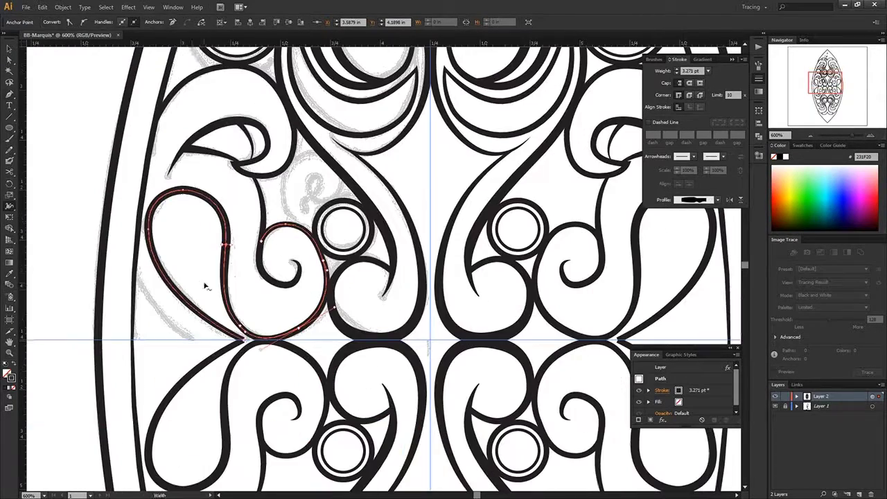
pyautogui.press('a')
pyautogui.click(139, 312)
pyautogui.scroll(5, 139, 312)
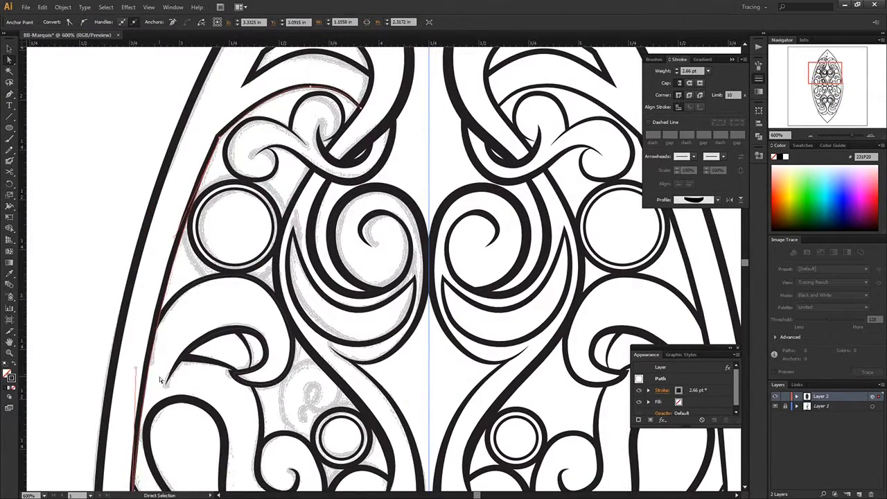
pyautogui.click(159, 376)
pyautogui.hotkey('ctrl', '-')
pyautogui.scroll(5, 208, 278)
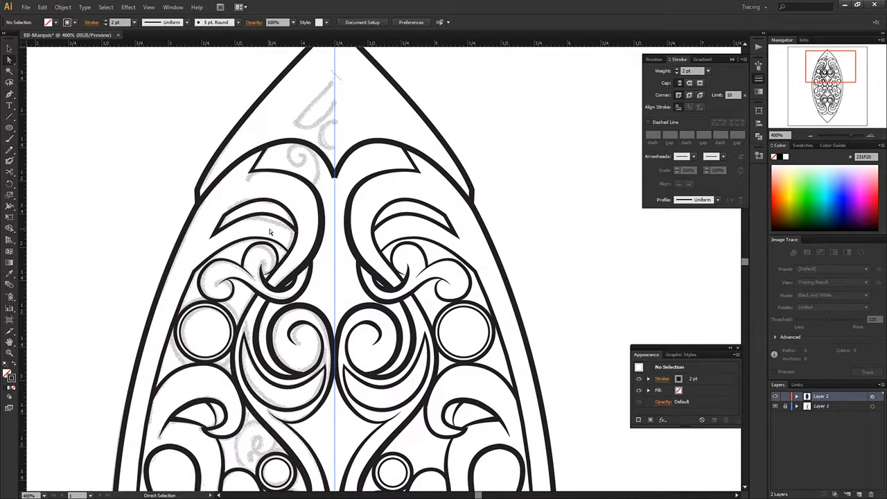
# Pen-draw a small teardrop loop at the inner apex of the design
pyautogui.scroll(4, 270, 232)
pyautogui.press('p')
pyautogui.click(338, 177)
pyautogui.moveTo(281, 242); pyautogui.dragTo(267, 262)
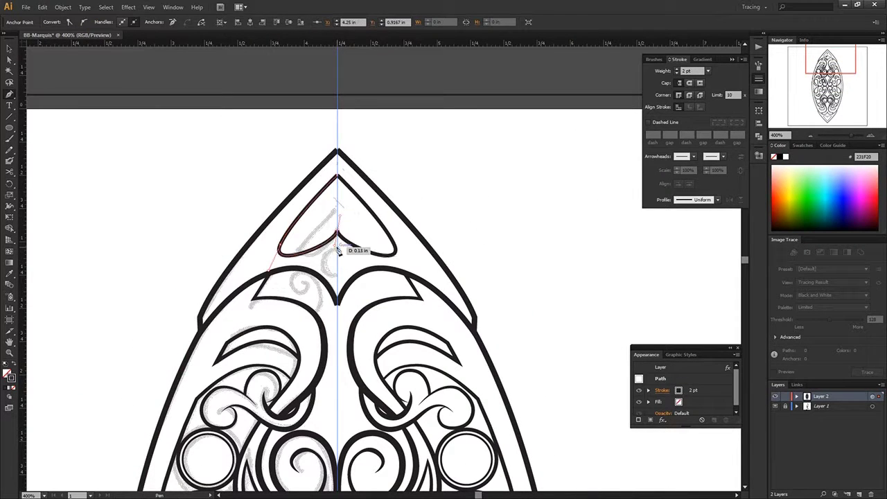
pyautogui.click(337, 249)
pyautogui.press('v')
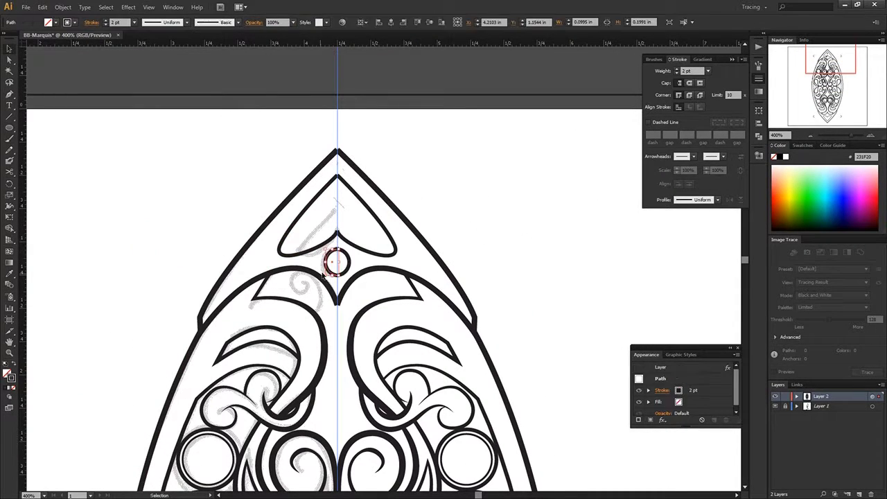
# Draw a curved diamond shape on the centre line below the apex
pyautogui.hotkey('ctrl', '+')
pyautogui.scroll(-2, 286, 283)
pyautogui.scroll(-5, 459, 264)
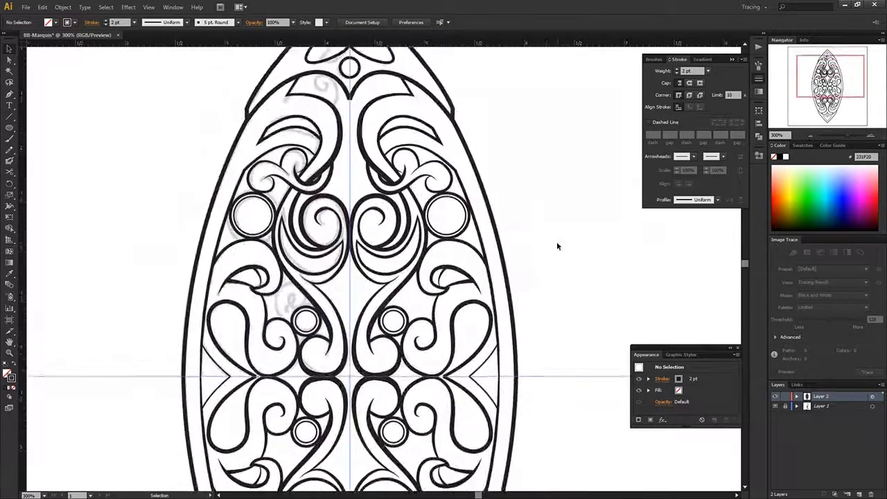
pyautogui.scroll(-2, 559, 245)
pyautogui.click(338, 322)
pyautogui.click(306, 355)
pyautogui.click(373, 351)
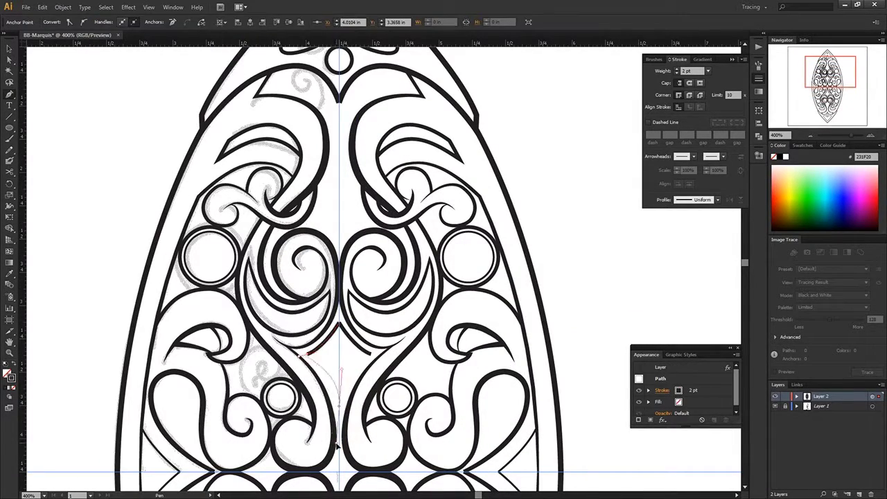
pyautogui.moveTo(338, 378); pyautogui.dragTo(340, 404)
# Paste a circle and move it onto the centre line between the scrolls
pyautogui.scroll(3, 379, 341)
pyautogui.keyDown('ctrl'); pyautogui.click(125, 180); pyautogui.keyUp('ctrl')
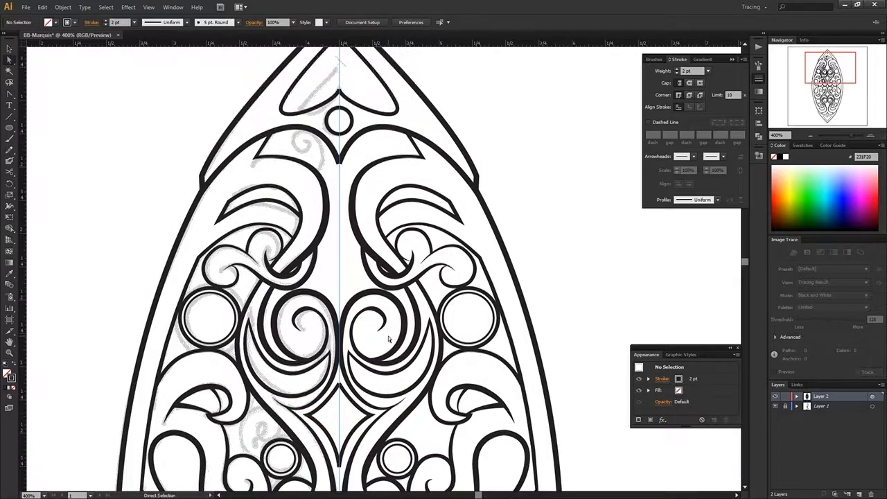
pyautogui.scroll(-2, 125, 181)
pyautogui.hotkey('ctrl', 'v')
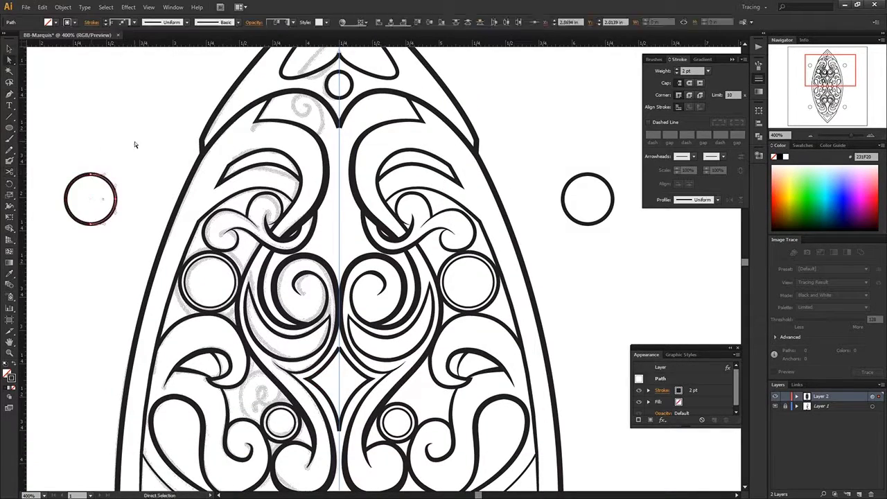
pyautogui.moveTo(88, 198); pyautogui.dragTo(347, 247)
pyautogui.click(580, 187)
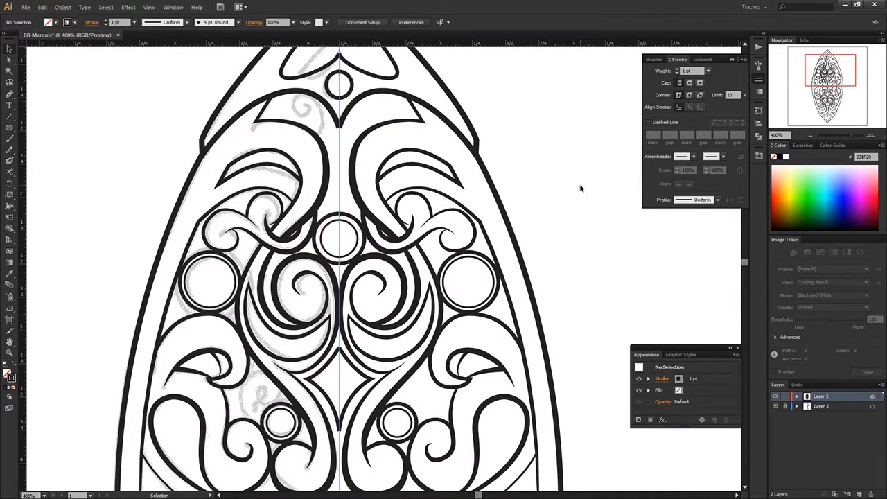
pyautogui.scroll(-3, 580, 187)
pyautogui.scroll(3, 426, 301)
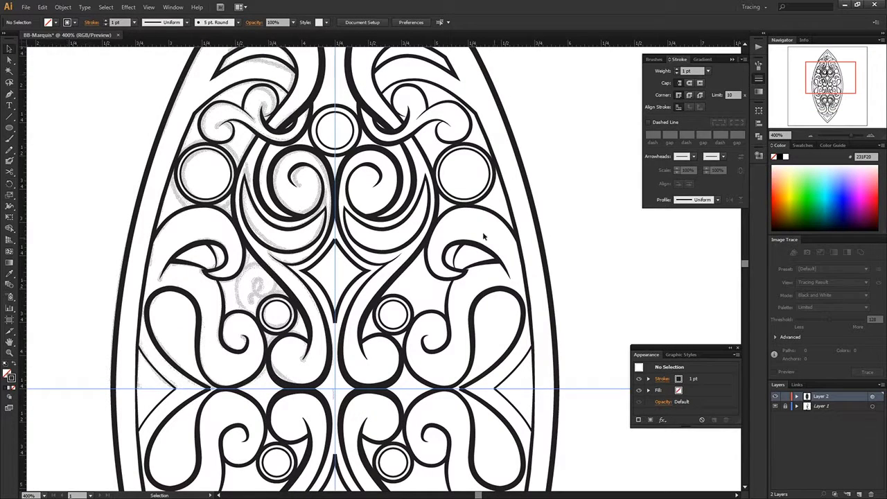
# Switch to the Paintbrush and confirm its brush drawing settings
pyautogui.press('b')
pyautogui.press('Return')
pyautogui.click(524, 336)
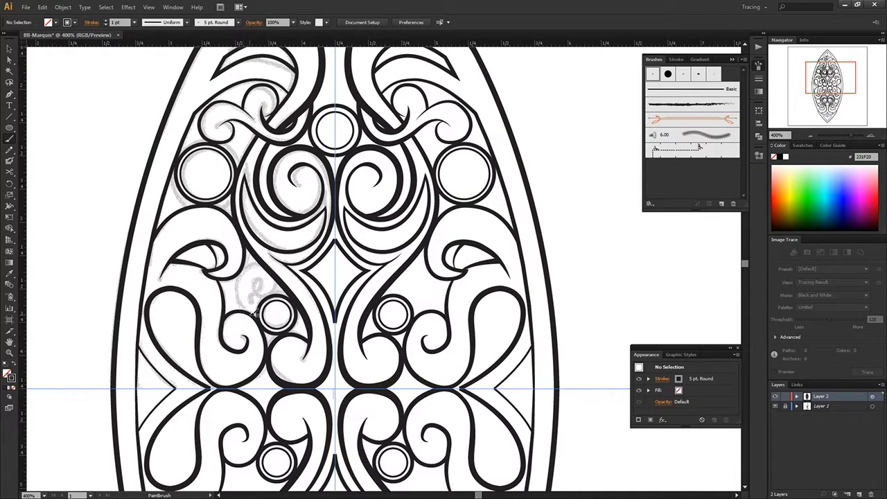
# Paint two small spirals between the scrolls and at the lower left
pyautogui.moveTo(255, 313); pyautogui.dragTo(253, 286)
pyautogui.moveTo(186, 343); pyautogui.dragTo(170, 308)
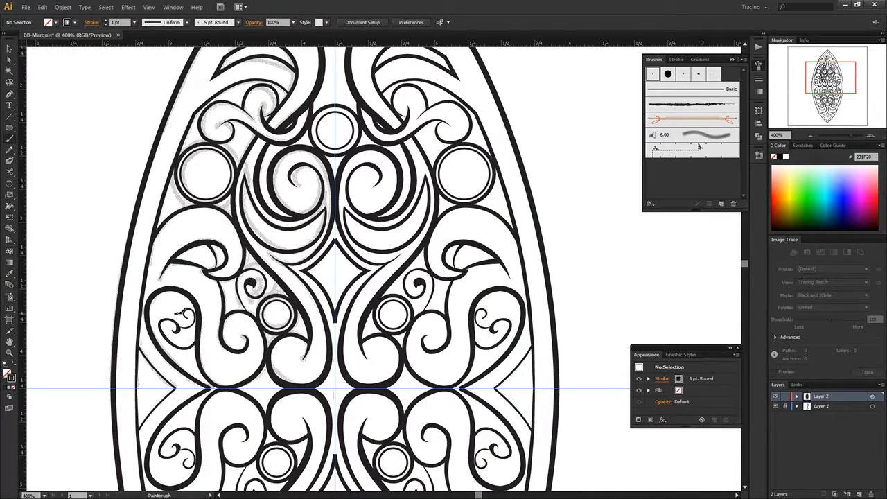
pyautogui.scroll(5, 280, 207)
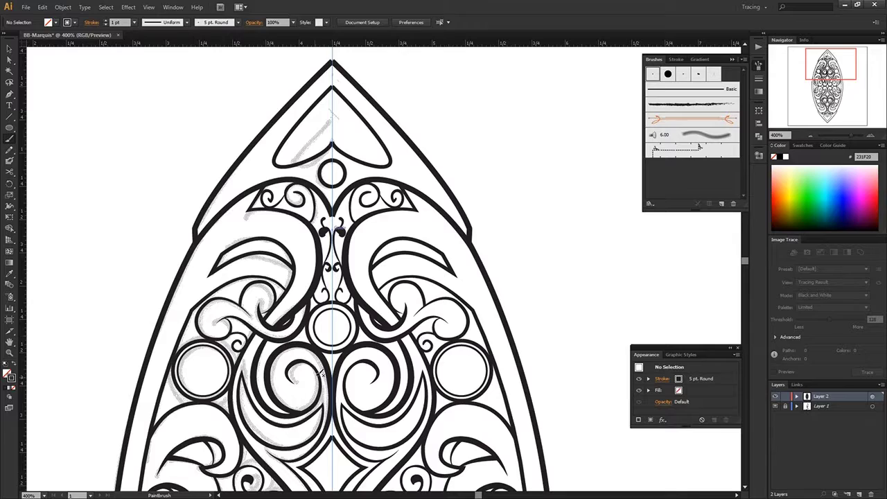
pyautogui.scroll(-4, 318, 374)
pyautogui.hscroll(-3, 357, 230)
pyautogui.scroll(-1, 357, 230)
# Cut the left outer path with Scissors and direct-select its small segment
pyautogui.press('c')
pyautogui.click(263, 234)
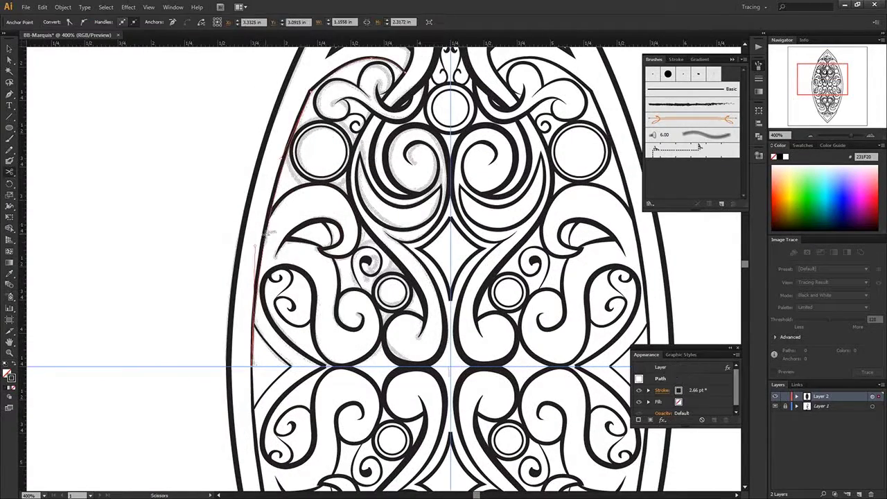
pyautogui.press('v')
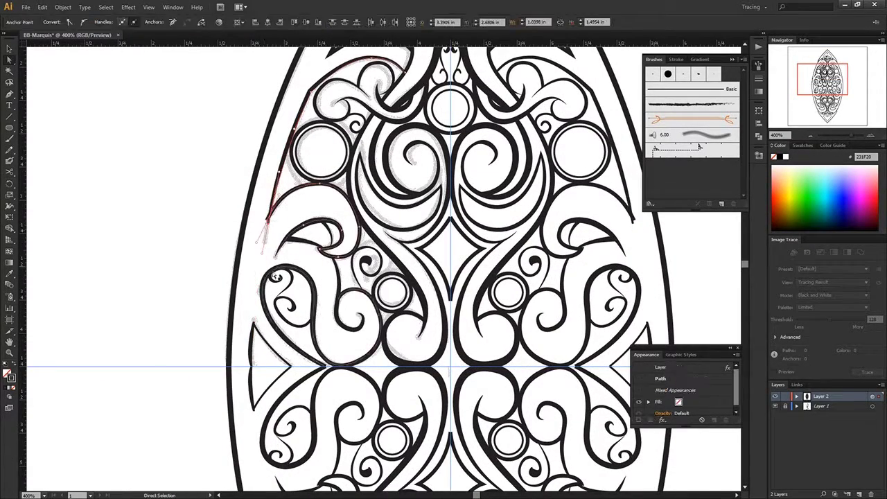
pyautogui.press('a')
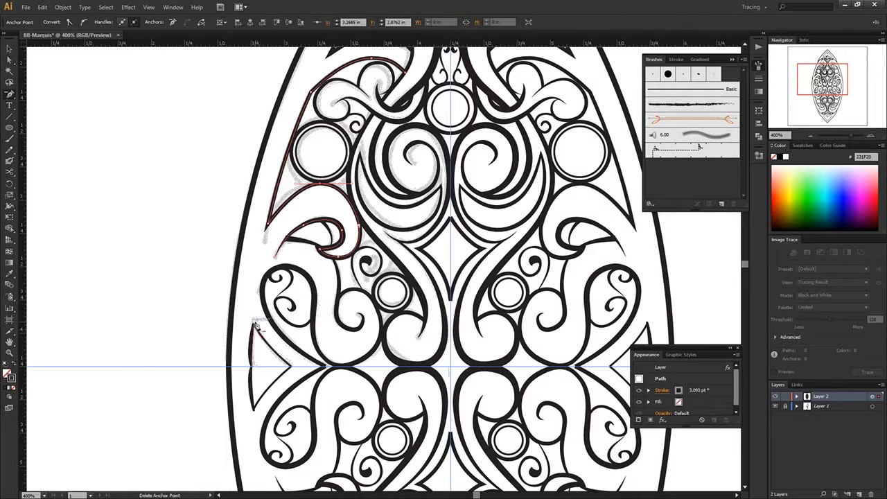
pyautogui.click(254, 339)
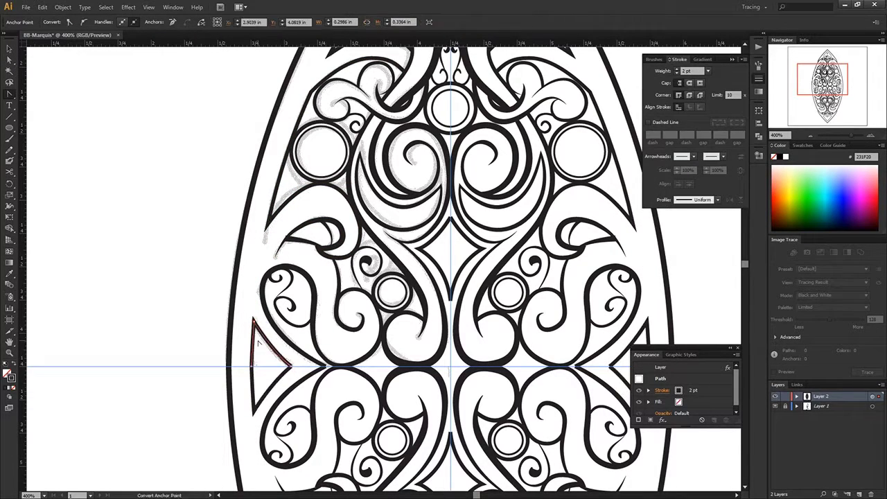
pyautogui.click(258, 343)
# Taper the left scroll stroke's end to a narrow point with the Width tool
pyautogui.press('Return')
pyautogui.hotkey('shift', 'w')
pyautogui.scroll(1, 264, 311)
pyautogui.moveTo(292, 270); pyautogui.dragTo(288, 273)
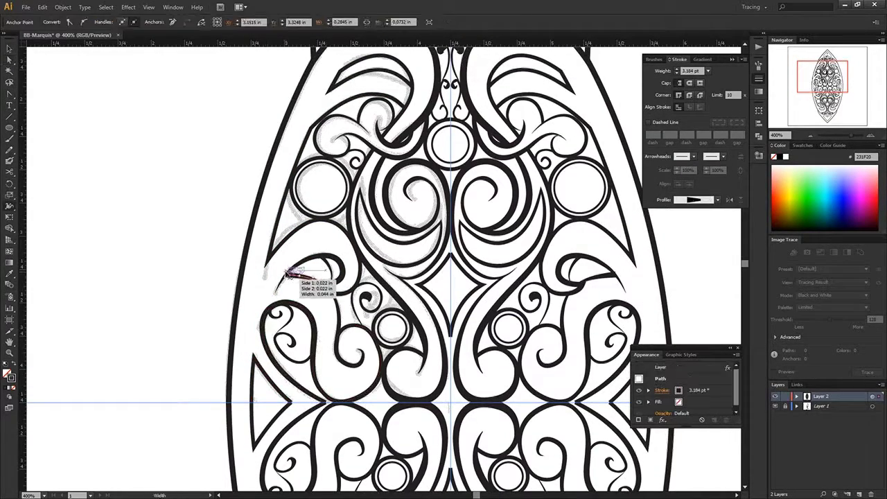
pyautogui.moveTo(449, 331); pyautogui.dragTo(449, 336)
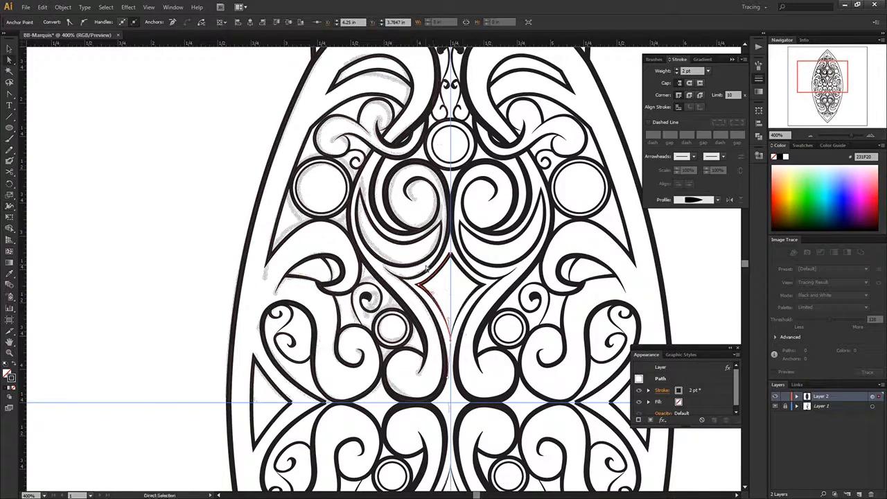
pyautogui.press('b')
pyautogui.hotkey('ctrl', 'shift', 'a')
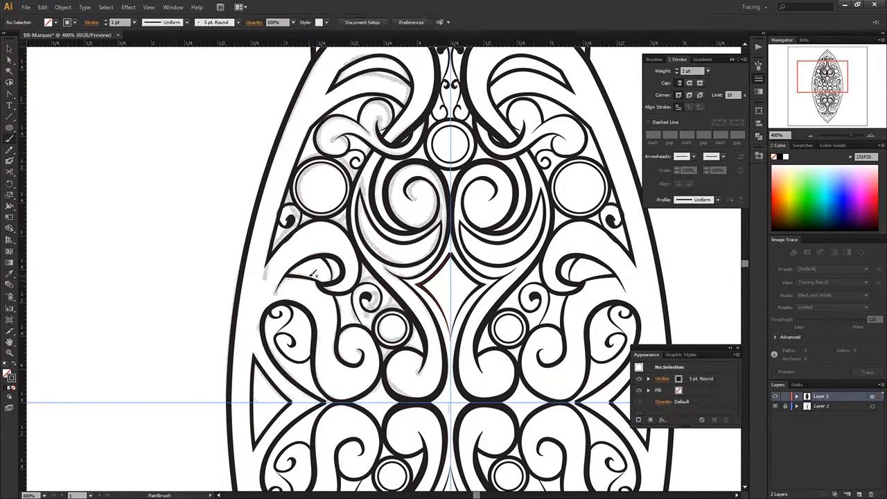
pyautogui.hotkey('ctrl', '0')
pyautogui.hotkey('shift', 'w')
pyautogui.scroll(5, 379, 244)
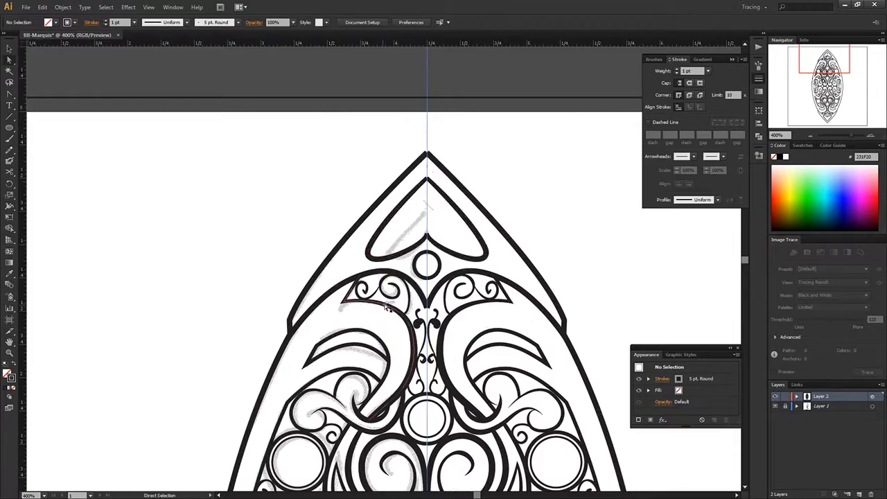
# Expand all the artwork's strokes into solid filled shapes via Object > Expand
pyautogui.hotkey('ctrl', '0')
pyautogui.click(62, 7)
pyautogui.click(93, 99)
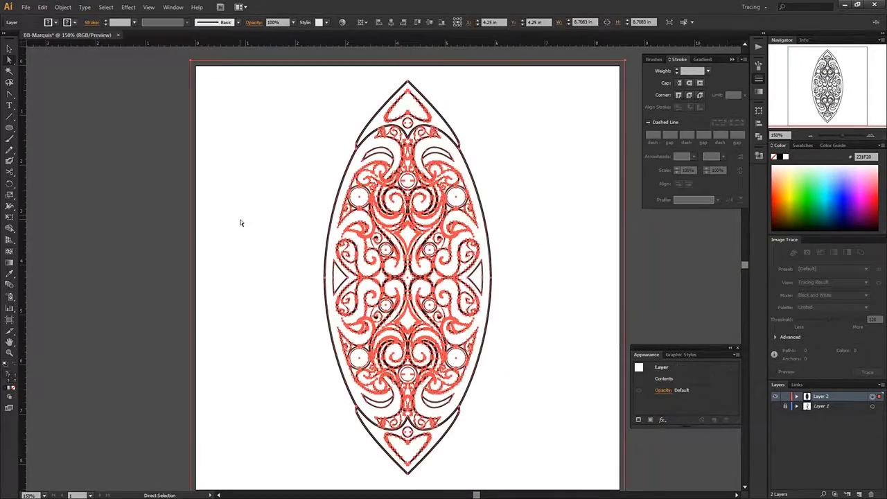
pyautogui.click(62, 6)
pyautogui.scroll(5, 455, 231)
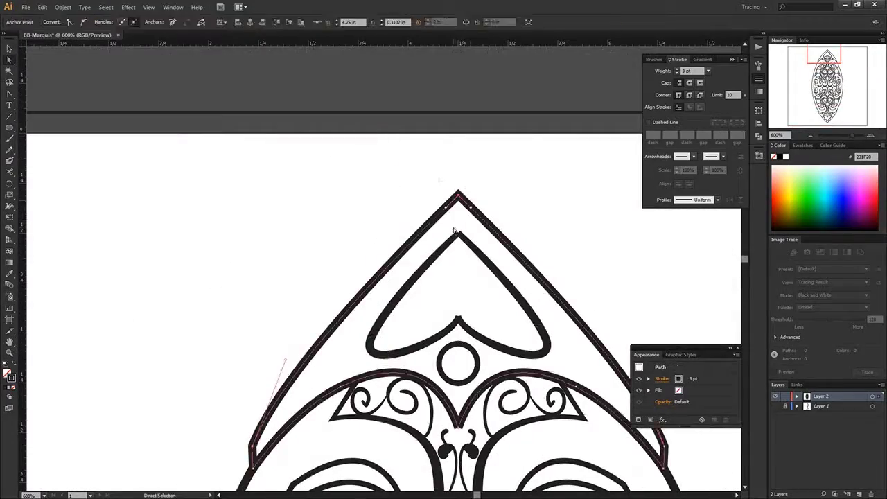
# Save the design as an Illustrator .ai file
pyautogui.hotkey('ctrl', 'shift', 's')
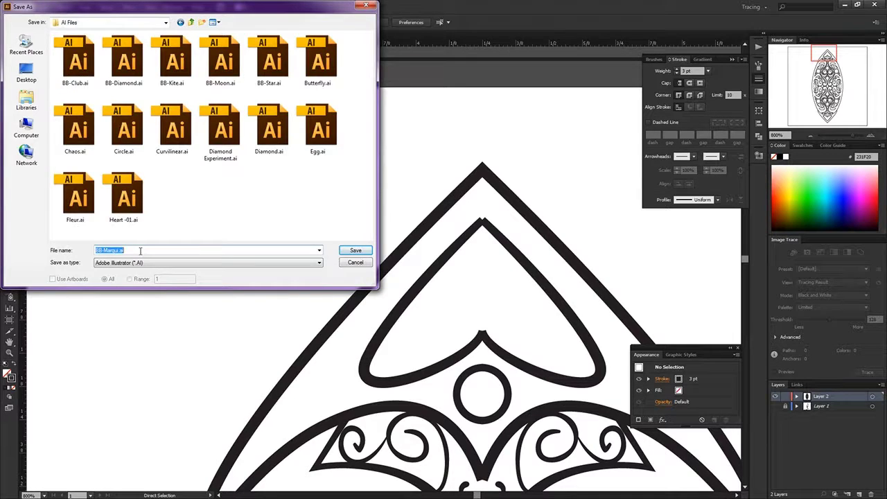
pyautogui.press('Escape')
pyautogui.hotkey('ctrl', '+')
pyautogui.scroll(-5, 385, 267)
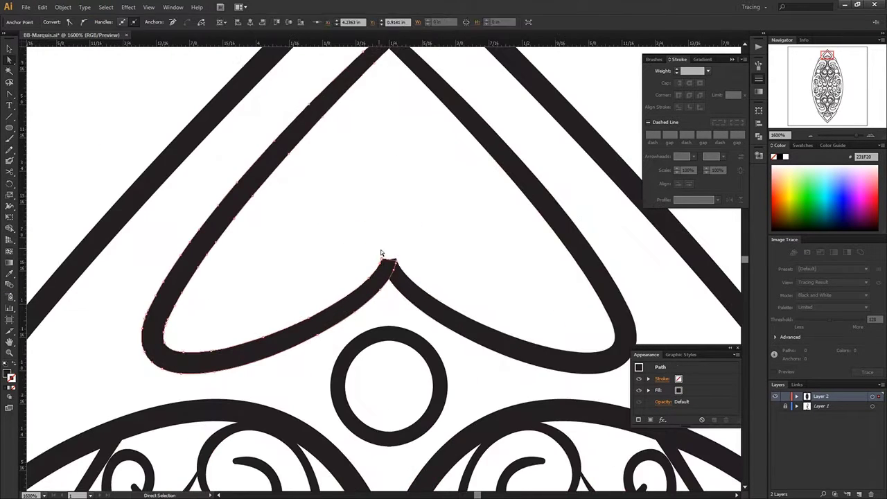
pyautogui.hotkey('ctrl', '+')
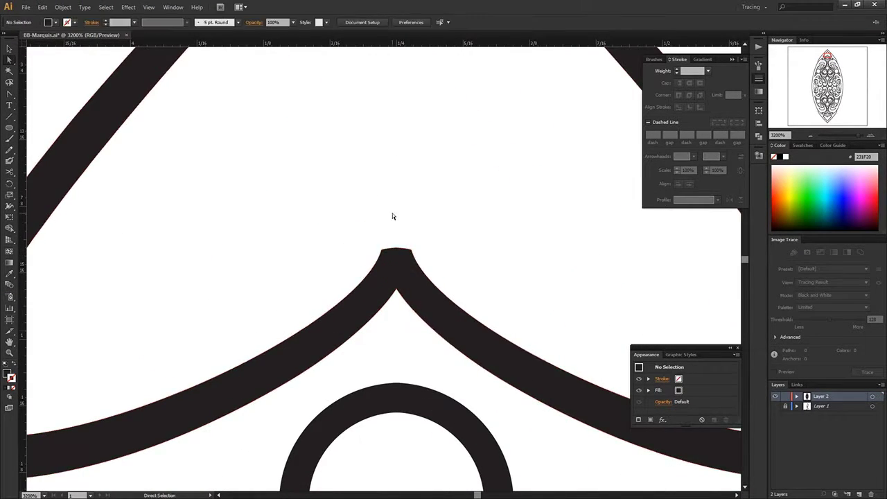
pyautogui.hotkey('ctrl', '-')
pyautogui.hotkey('ctrl', '-')
pyautogui.hotkey('ctrl', '-')
pyautogui.click(386, 395)
pyautogui.hotkey('ctrl', '+')
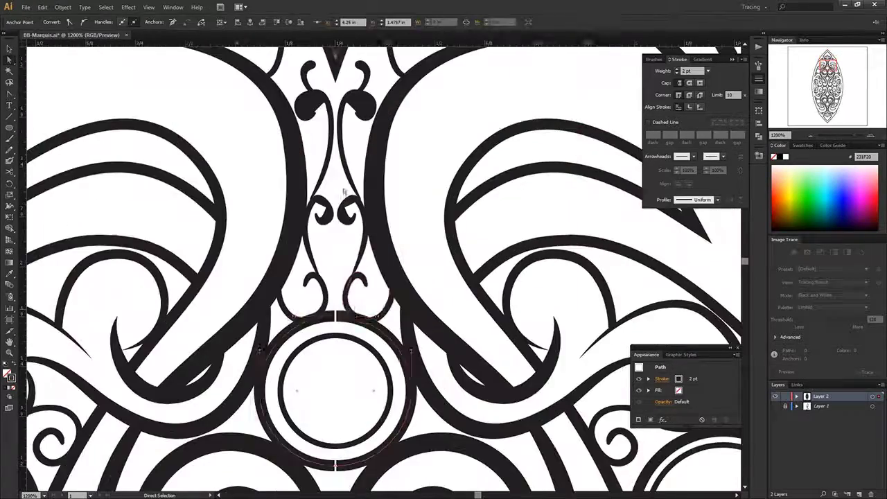
pyautogui.click(334, 463)
pyautogui.hotkey('ctrl', '+')
pyautogui.hotkey('ctrl', '+')
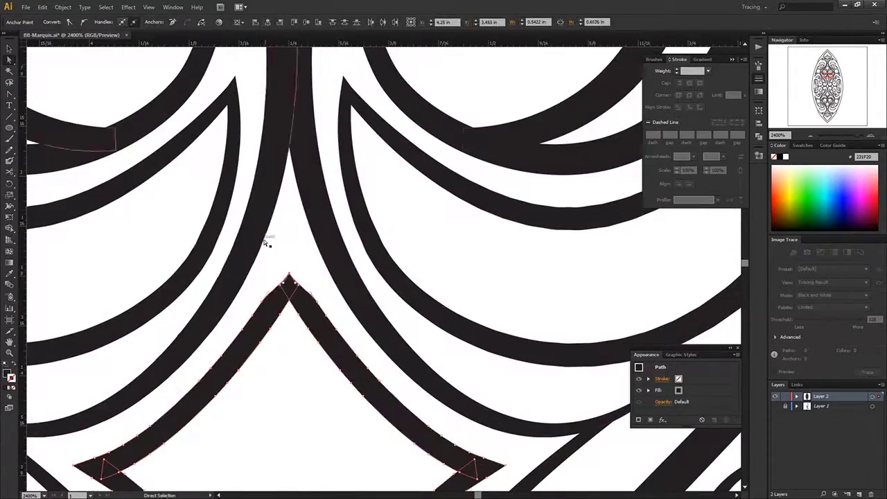
pyautogui.scroll(5, 265, 242)
pyautogui.scroll(-10, 330, 437)
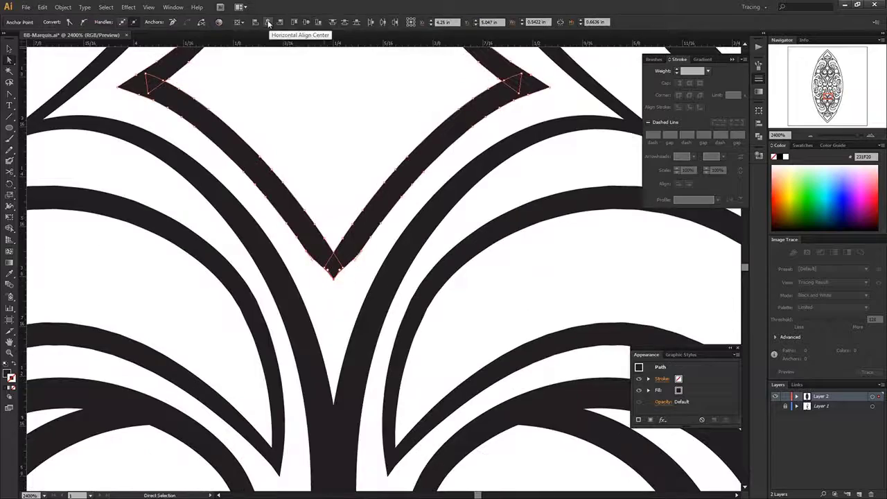
pyautogui.click(326, 410)
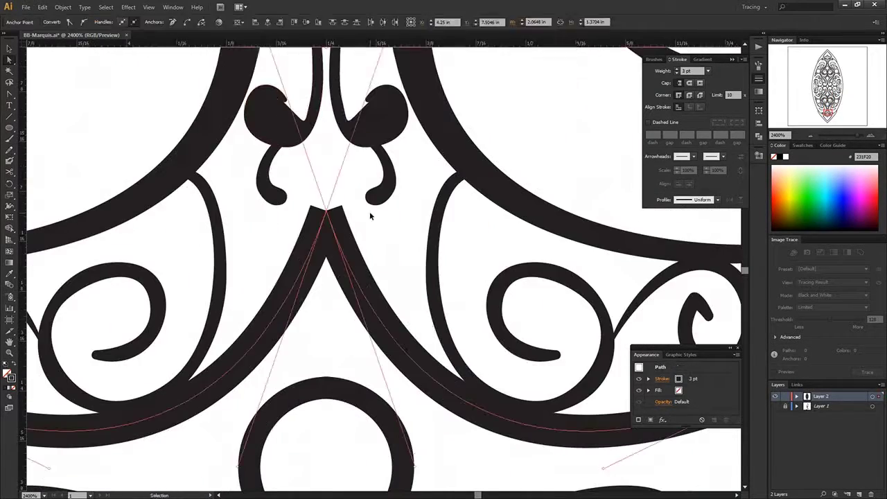
pyautogui.scroll(-10, 342, 224)
pyautogui.click(333, 291)
pyautogui.scroll(-5, 333, 277)
pyautogui.click(450, 368)
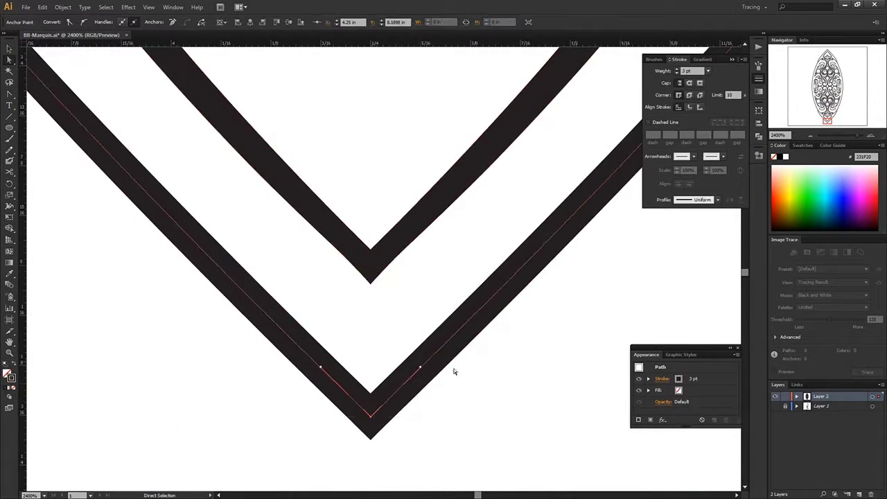
pyautogui.scroll(15, 305, 259)
pyautogui.click(808, 140)
pyautogui.click(236, 286)
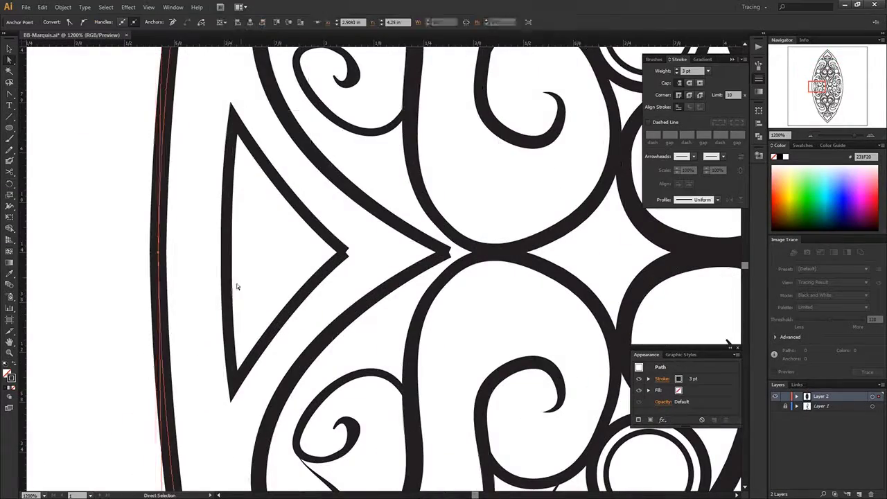
pyautogui.keyDown('ctrl'); pyautogui.hscroll(5, 464, 258); pyautogui.keyUp('ctrl')
pyautogui.keyDown('ctrl'); pyautogui.hscroll(5, 444, 194); pyautogui.keyUp('ctrl')
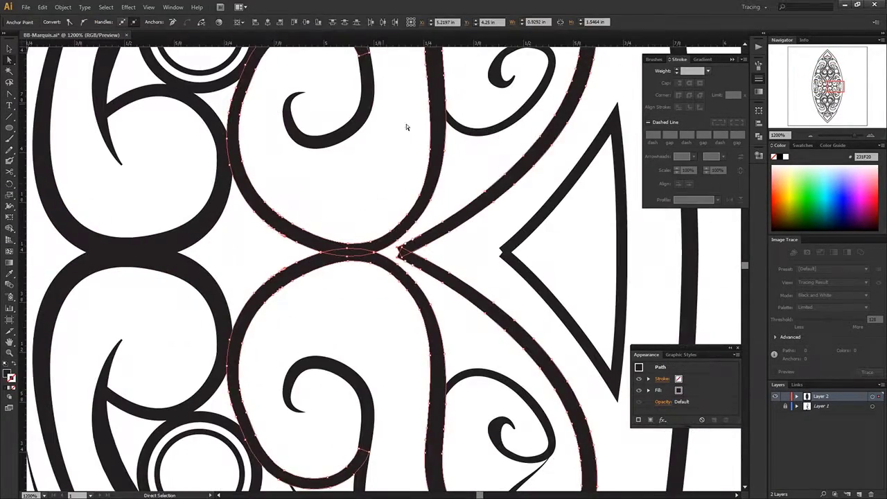
pyautogui.keyDown('ctrl'); pyautogui.click(518, 267); pyautogui.keyUp('ctrl')
pyautogui.keyDown('alt'); pyautogui.scroll(-3, 512, 298); pyautogui.keyUp('alt')
pyautogui.keyDown('alt'); pyautogui.scroll(-3, 444, 360); pyautogui.keyUp('alt')
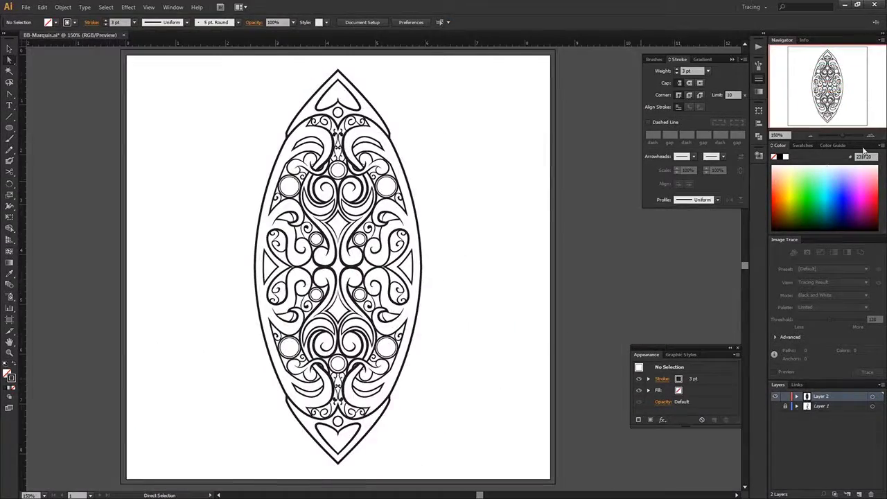
pyautogui.hotkey('ctrl', '=')
pyautogui.hotkey('ctrl', '=')
pyautogui.hotkey('shift', 'x')
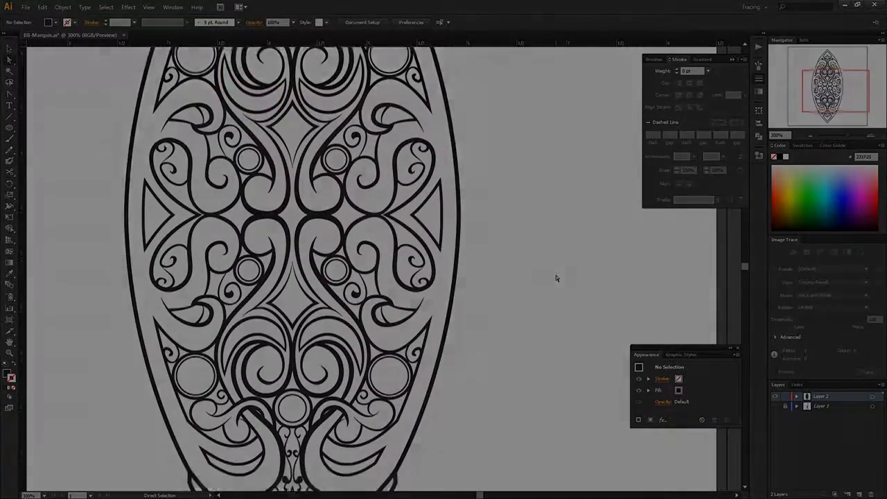